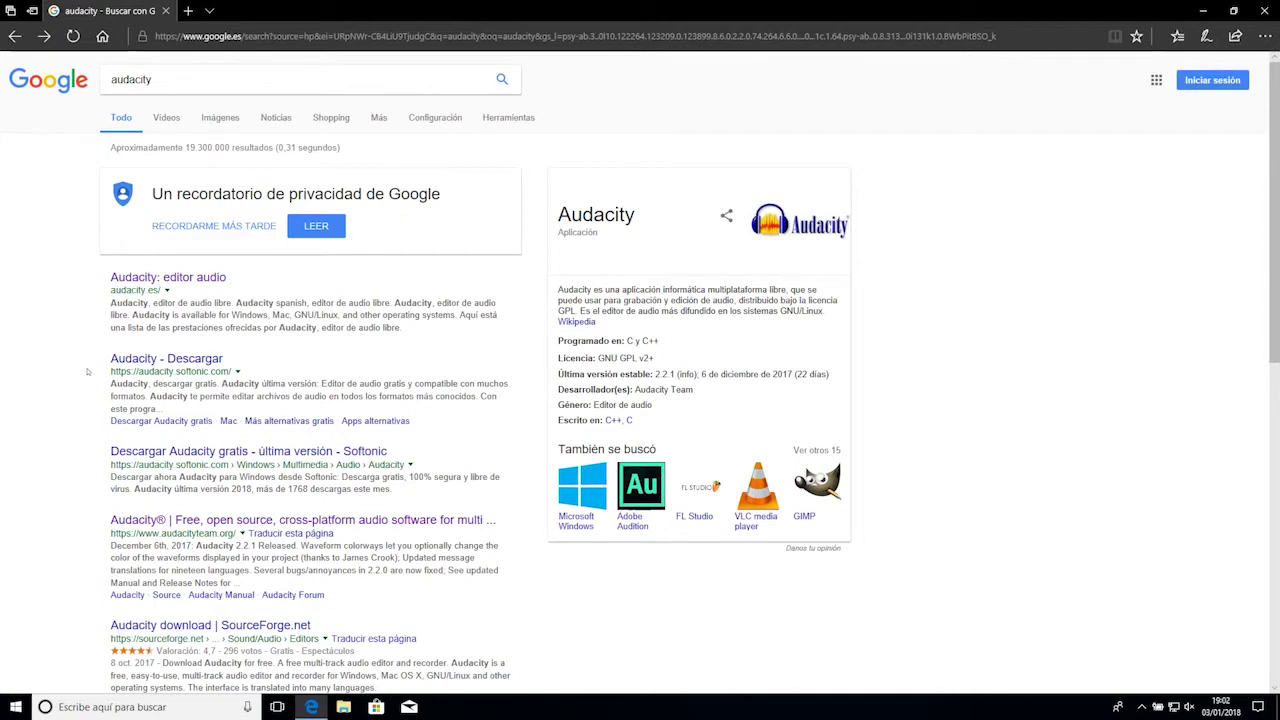
Step: Open the official audacityteam.org site from the search results and go to its Windows download page
{"action": "scroll", "coordinate": [88, 372], "scroll_direction": "down", "scroll_amount": 1}
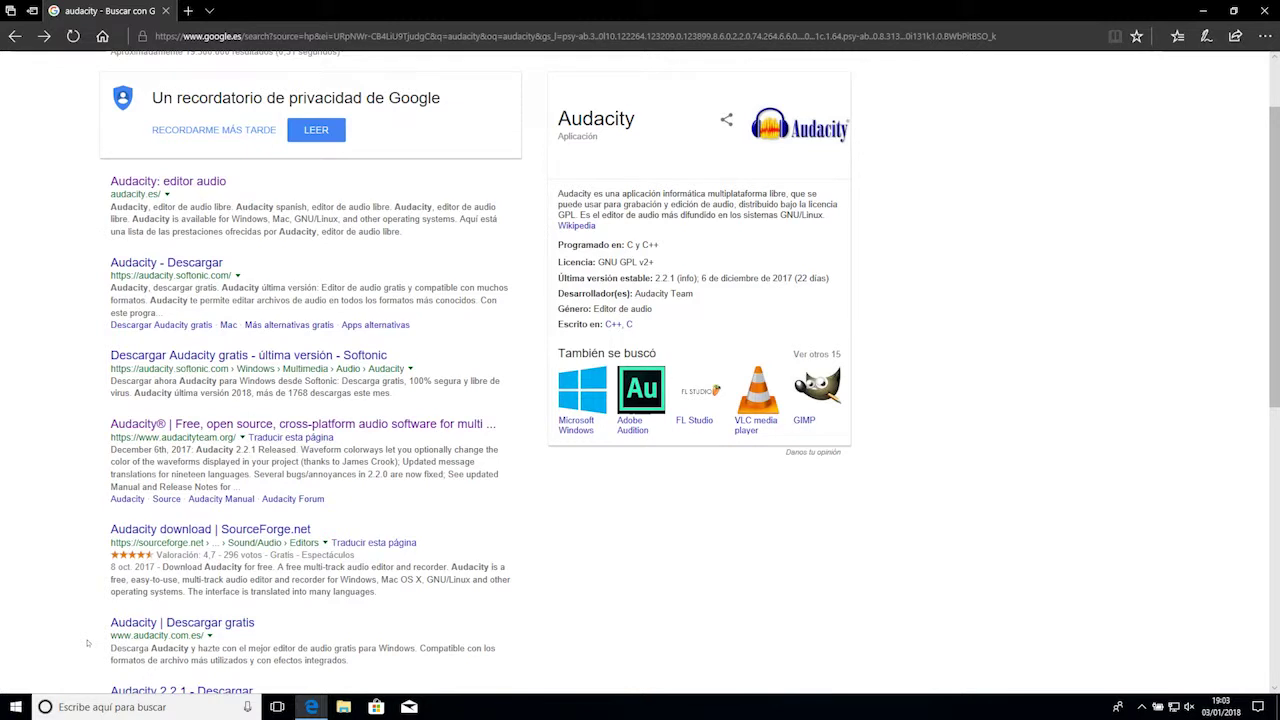
{"action": "scroll", "coordinate": [88, 644], "scroll_direction": "up", "scroll_amount": 1}
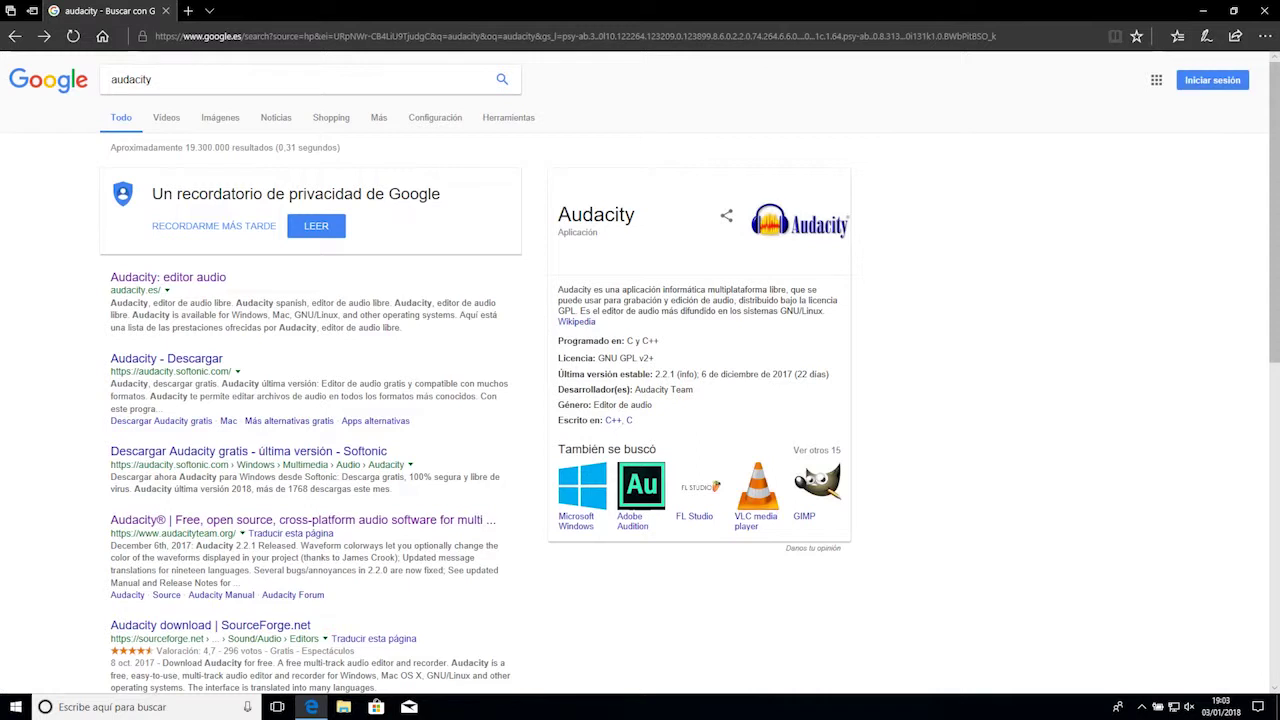
{"action": "left_click_drag", "start_coordinate": [235, 533], "coordinate": [105, 538]}
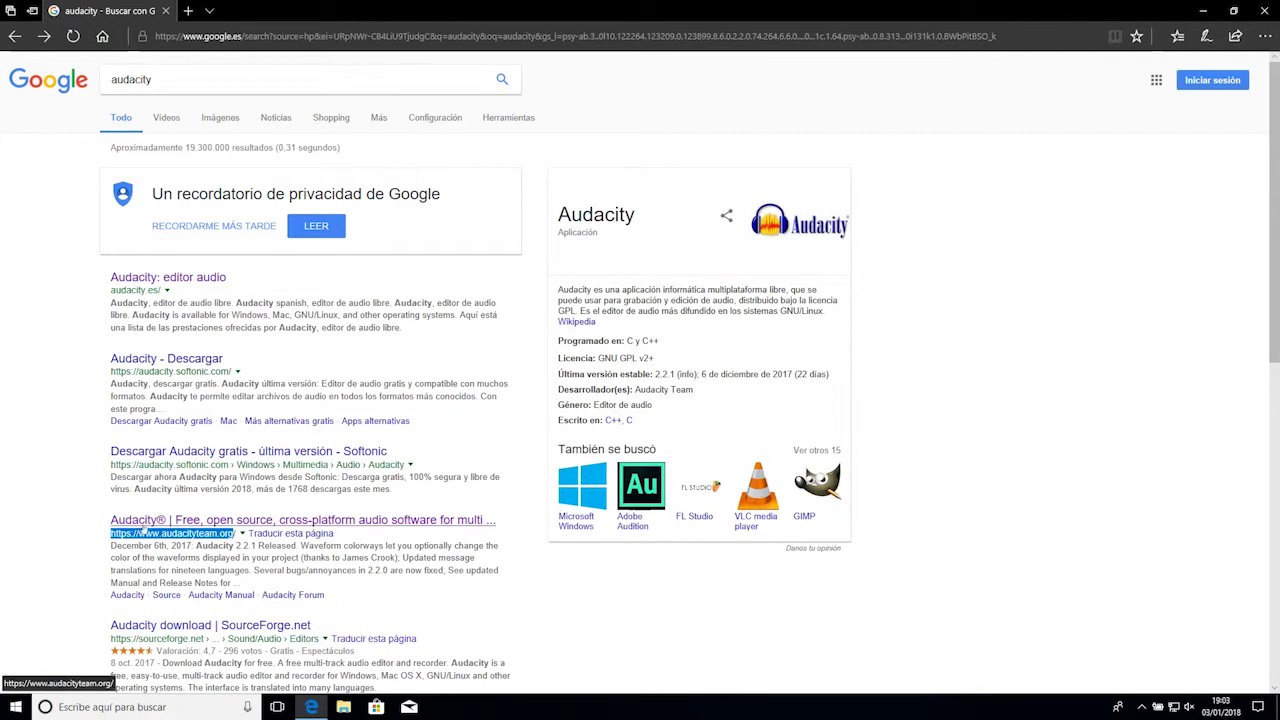
{"action": "left_click", "coordinate": [142, 529]}
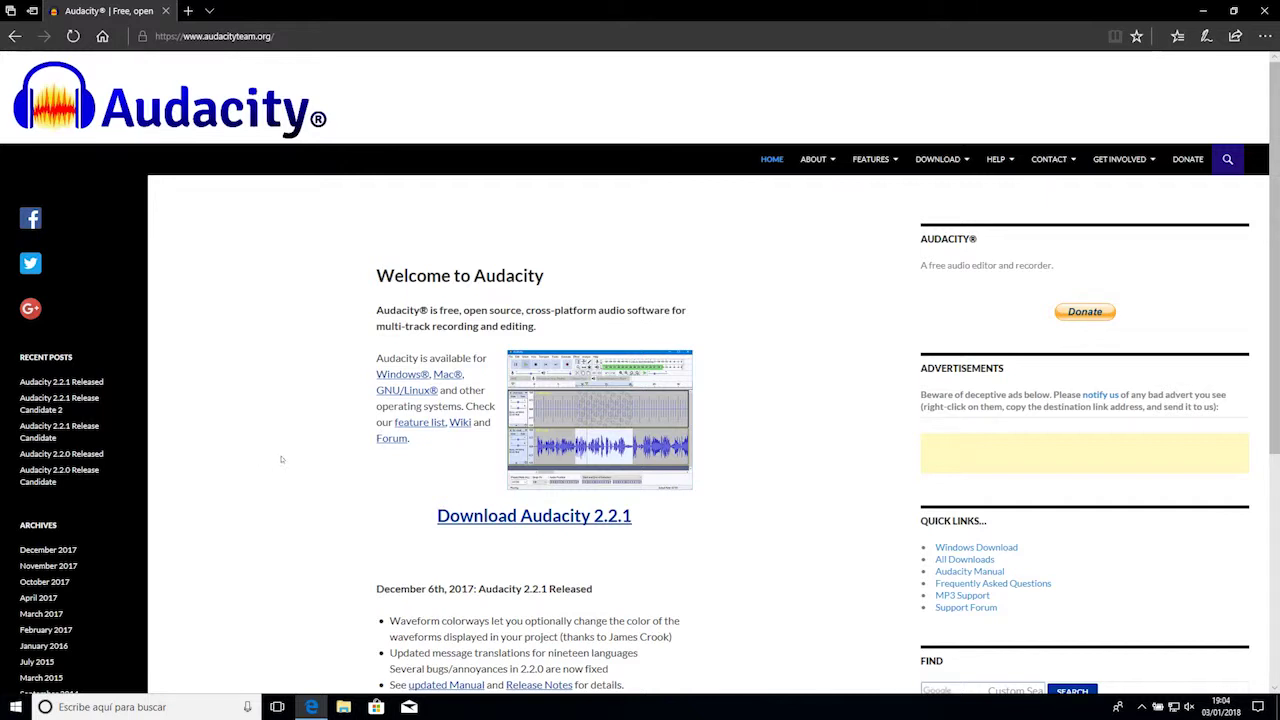
{"action": "left_click", "coordinate": [387, 379]}
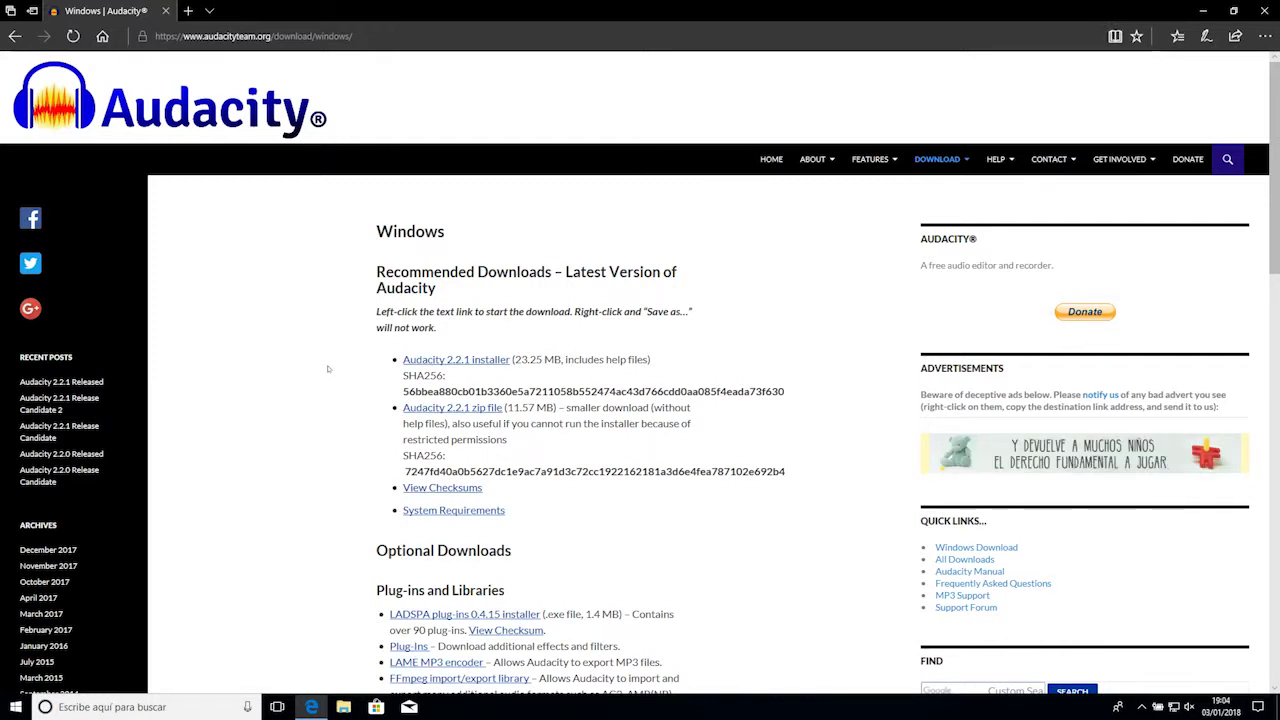
Step: Examine the System Requirements section of the Windows download page for the version that supports Windows XP
{"action": "scroll", "coordinate": [327, 369], "scroll_direction": "down", "scroll_amount": 6}
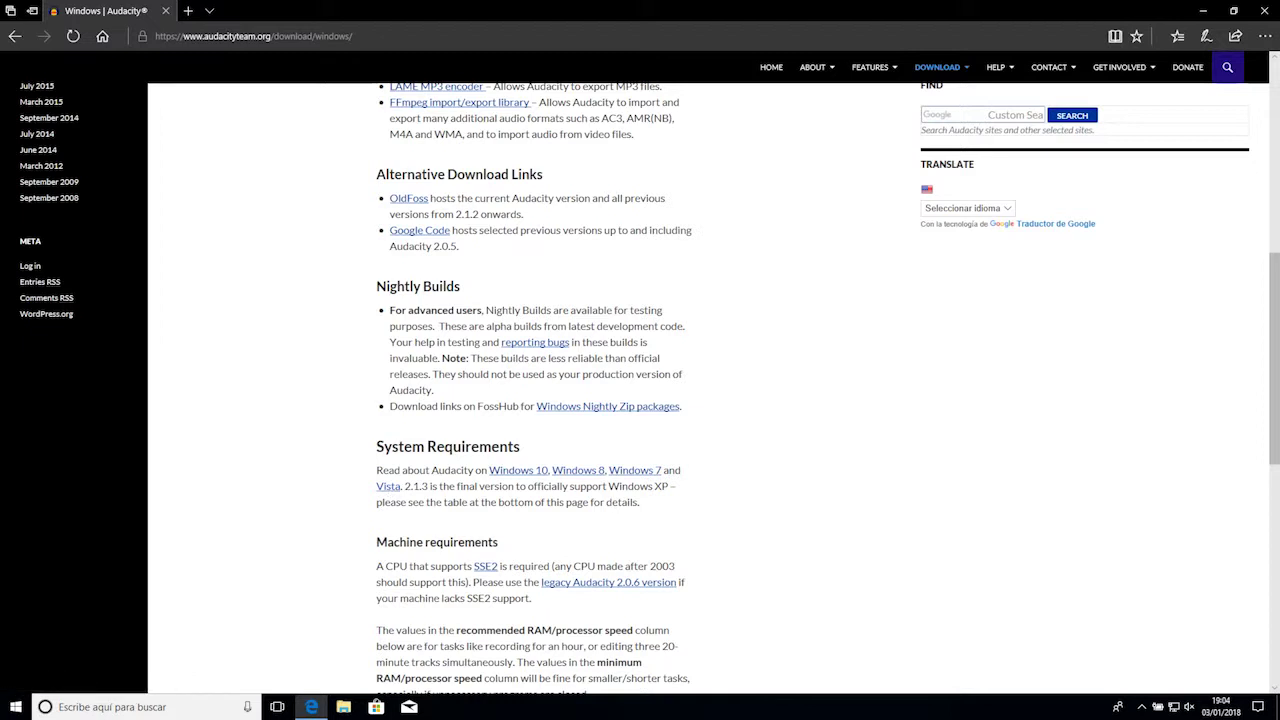
{"action": "left_click_drag", "start_coordinate": [607, 487], "coordinate": [669, 487]}
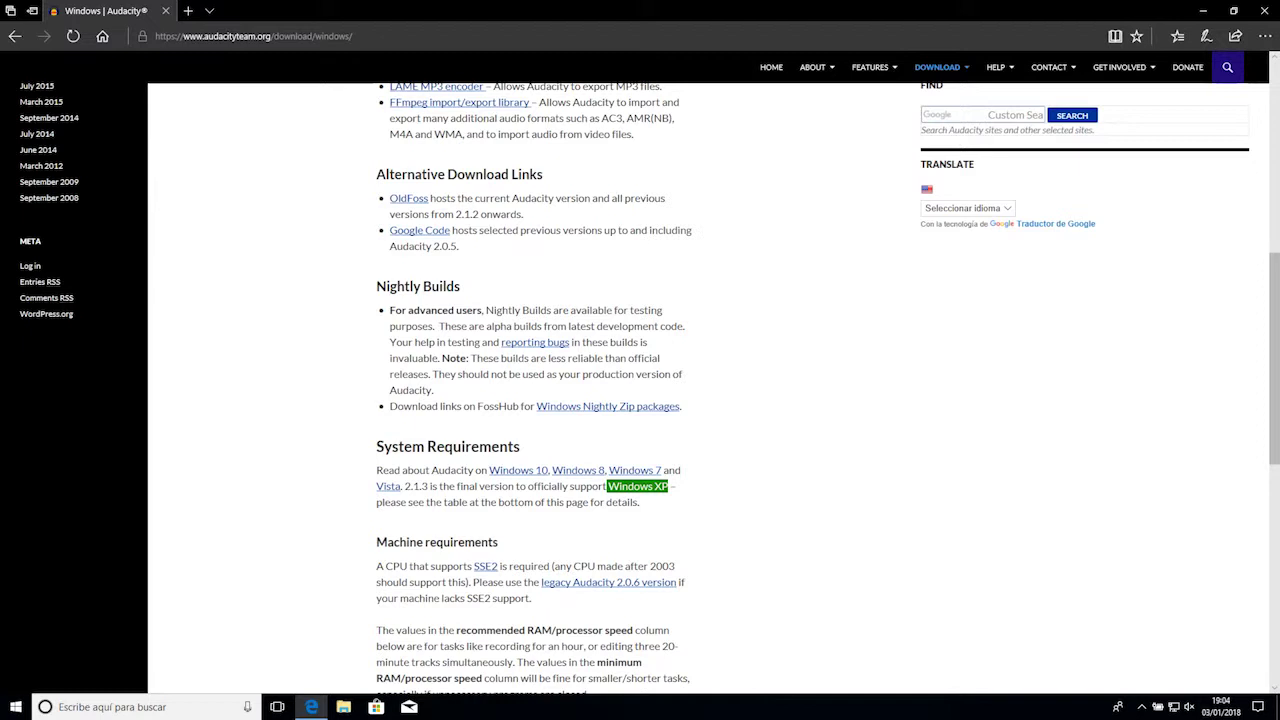
{"action": "left_click_drag", "start_coordinate": [428, 487], "coordinate": [404, 487]}
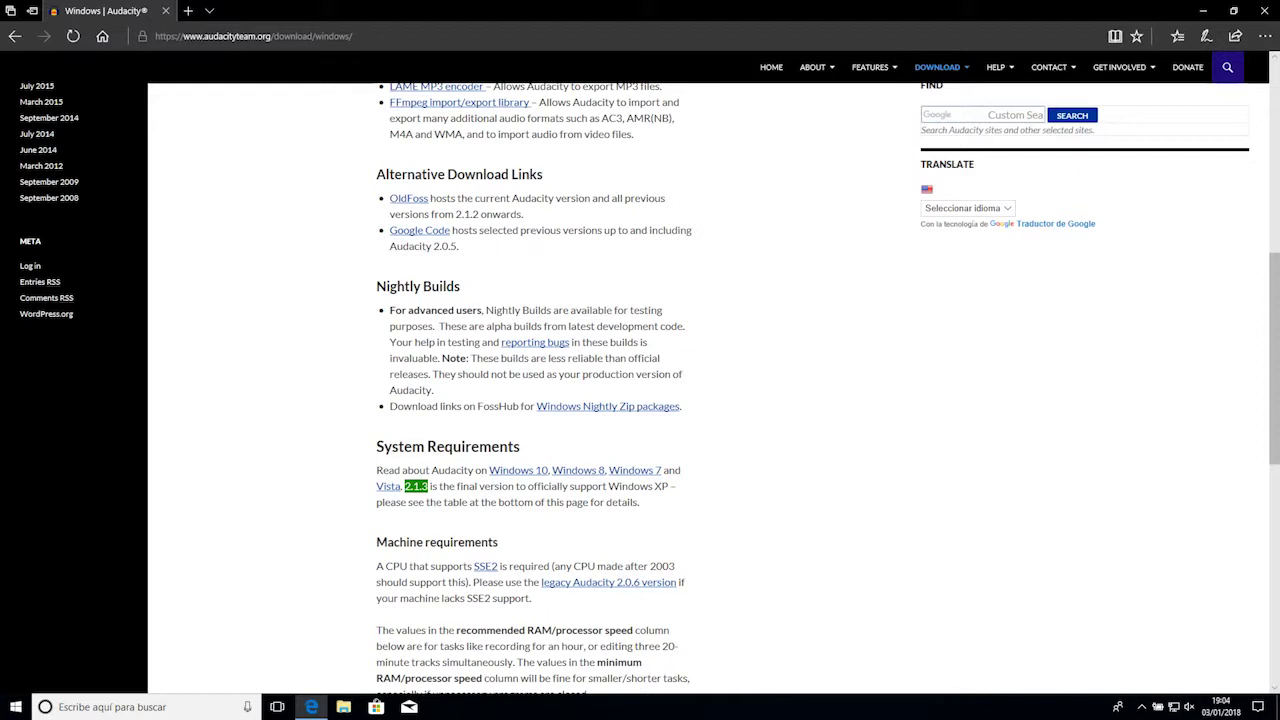
{"action": "left_click", "coordinate": [400, 487]}
{"action": "scroll", "coordinate": [313, 418], "scroll_direction": "up", "scroll_amount": 6}
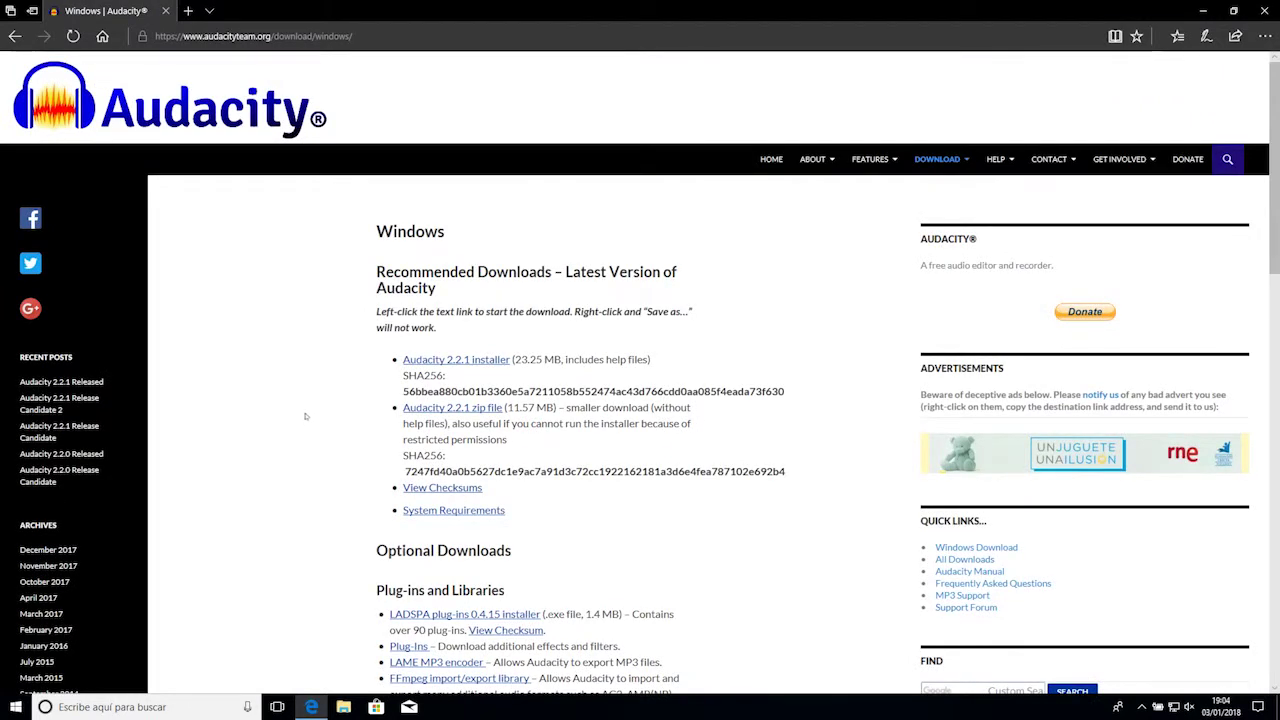
Step: Download and save the Audacity 2.2.1 installer, and clear the browser's download history
{"action": "left_click", "coordinate": [450, 364]}
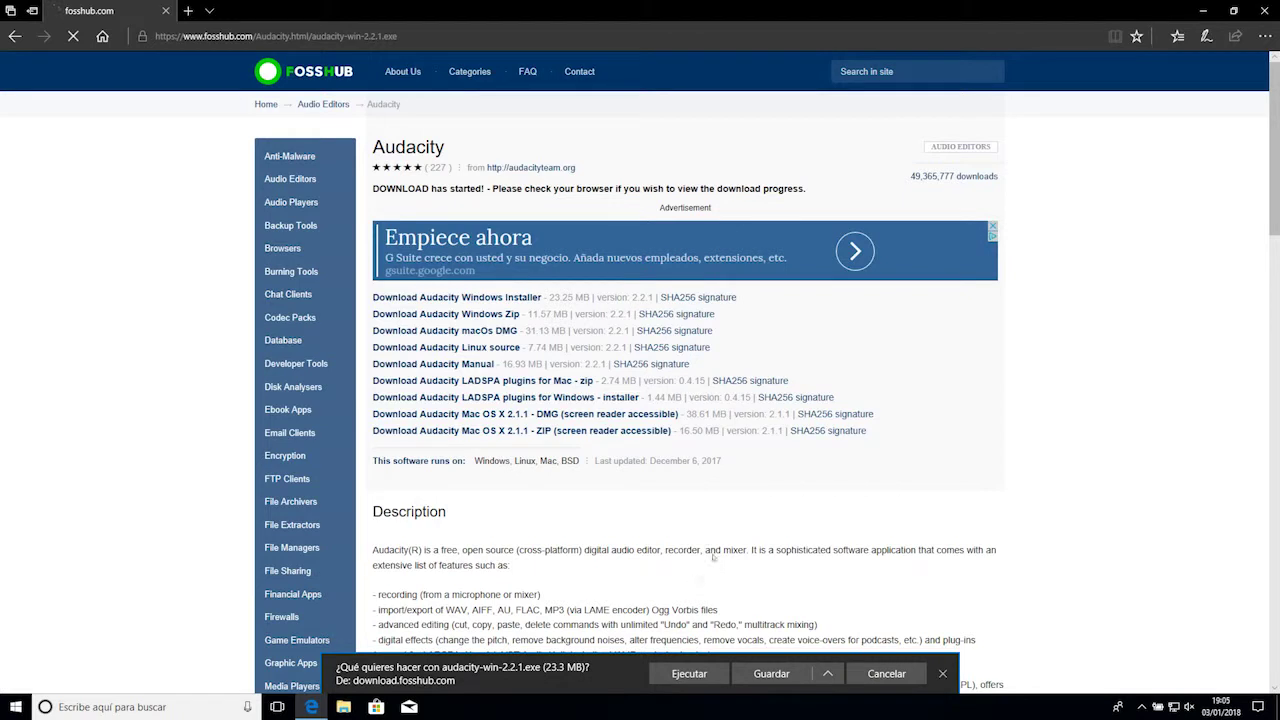
{"action": "left_click", "coordinate": [770, 674]}
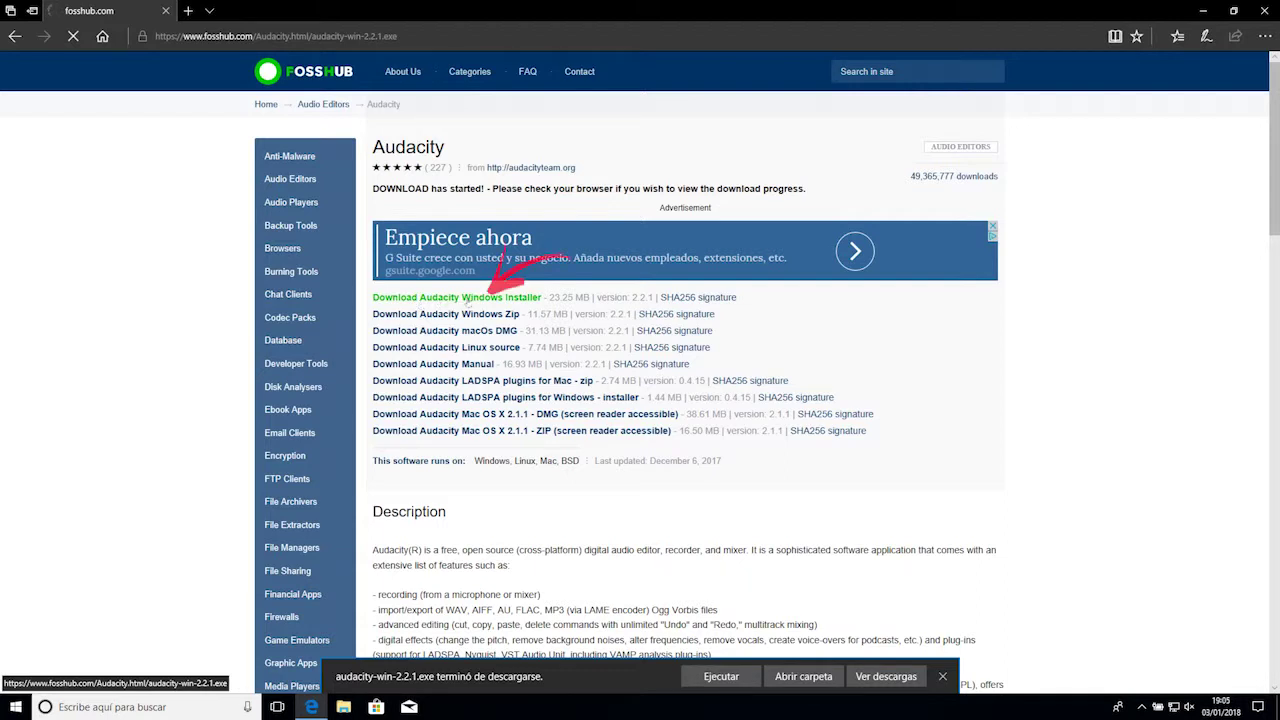
{"action": "left_click", "coordinate": [886, 677]}
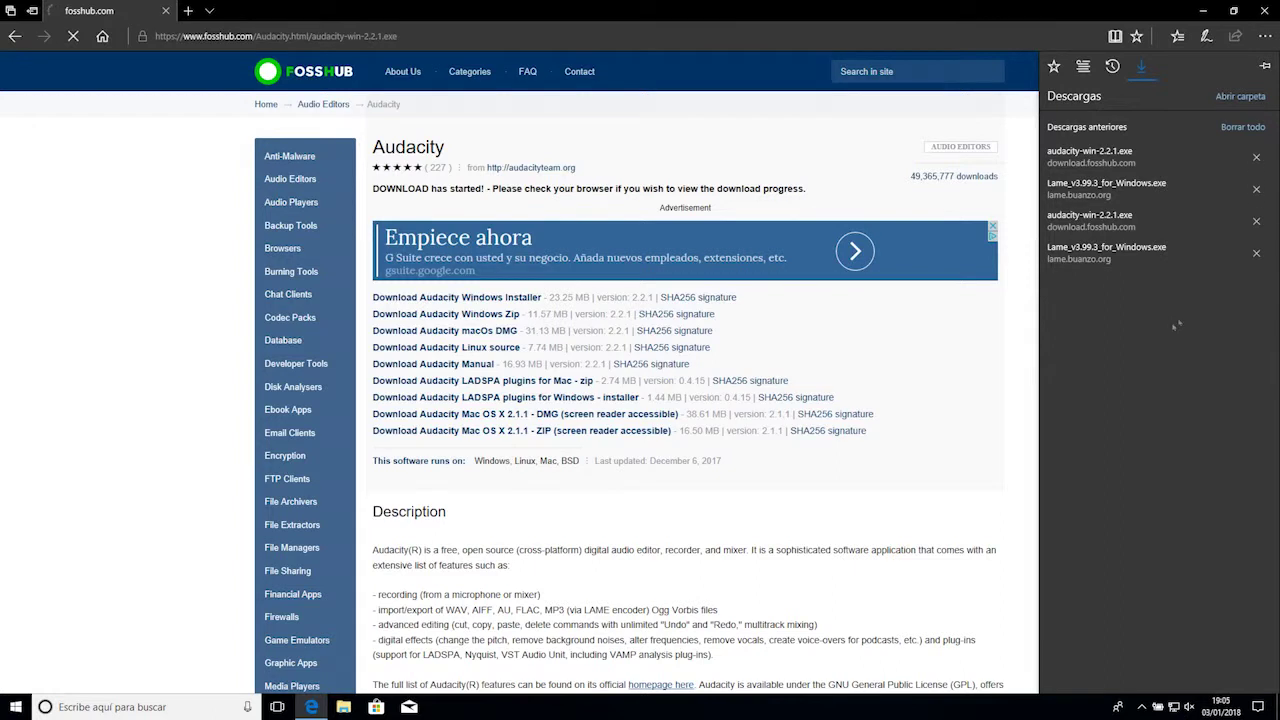
{"action": "left_click", "coordinate": [1243, 127]}
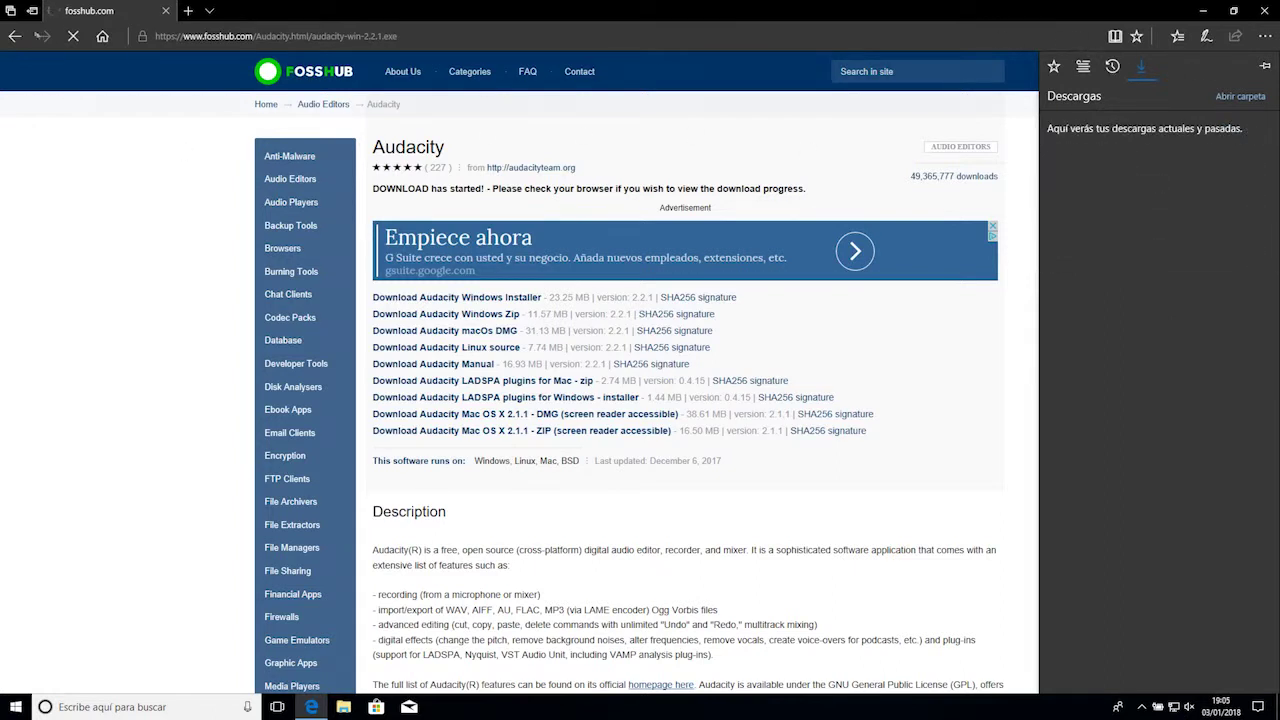
Step: Return to Audacity's Windows download page and follow the LAME MP3 encoder instructions for Windows to the external LAME download page
{"action": "left_click", "coordinate": [15, 38]}
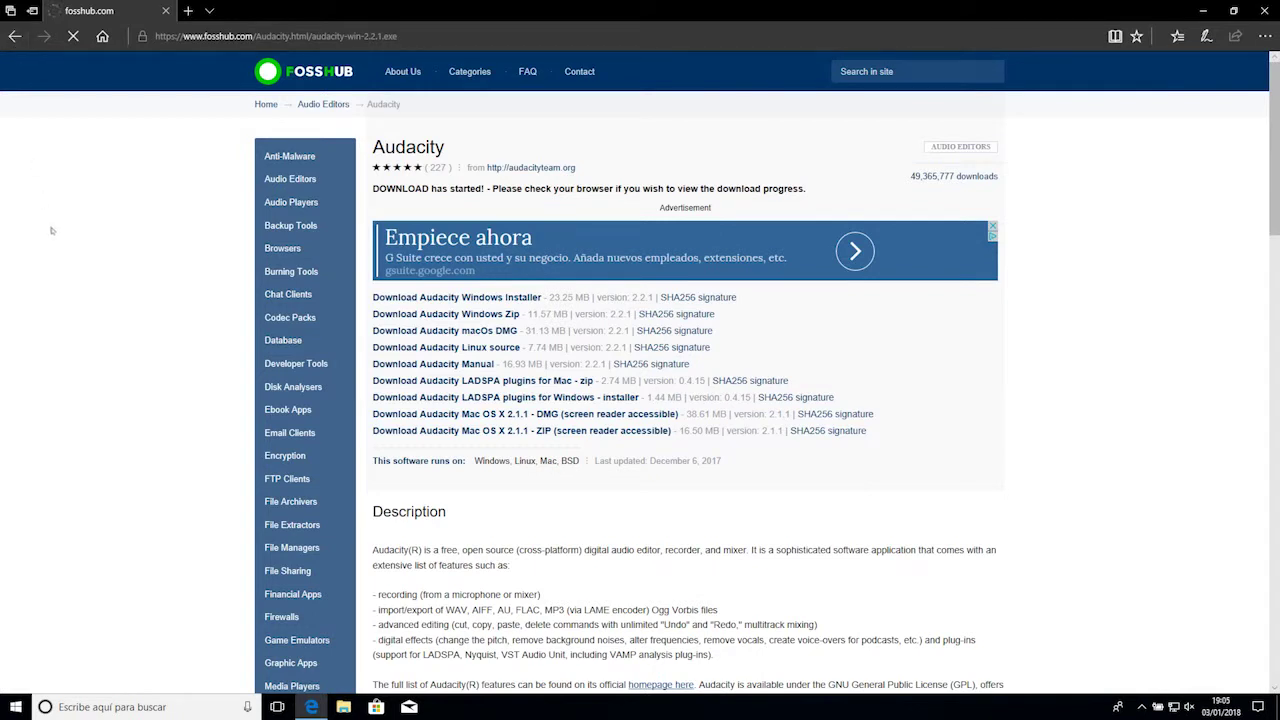
{"action": "left_click", "coordinate": [14, 38]}
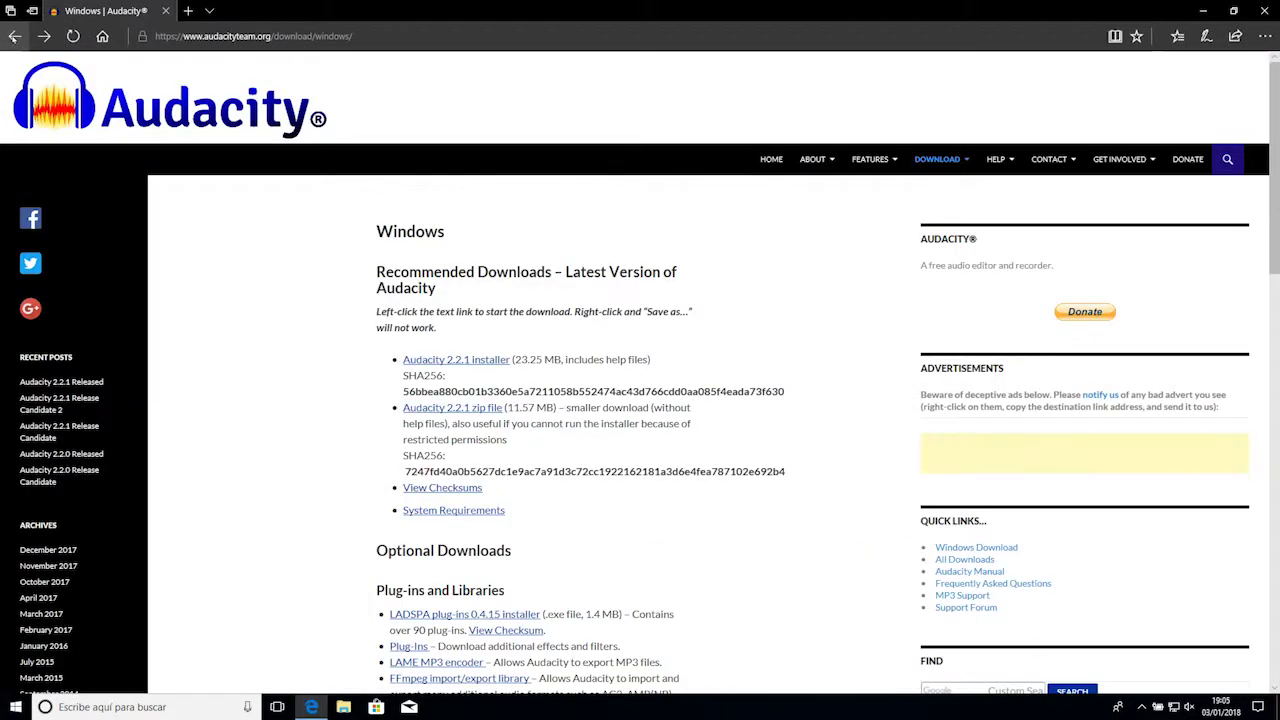
{"action": "scroll", "coordinate": [241, 323], "scroll_direction": "down", "scroll_amount": 1}
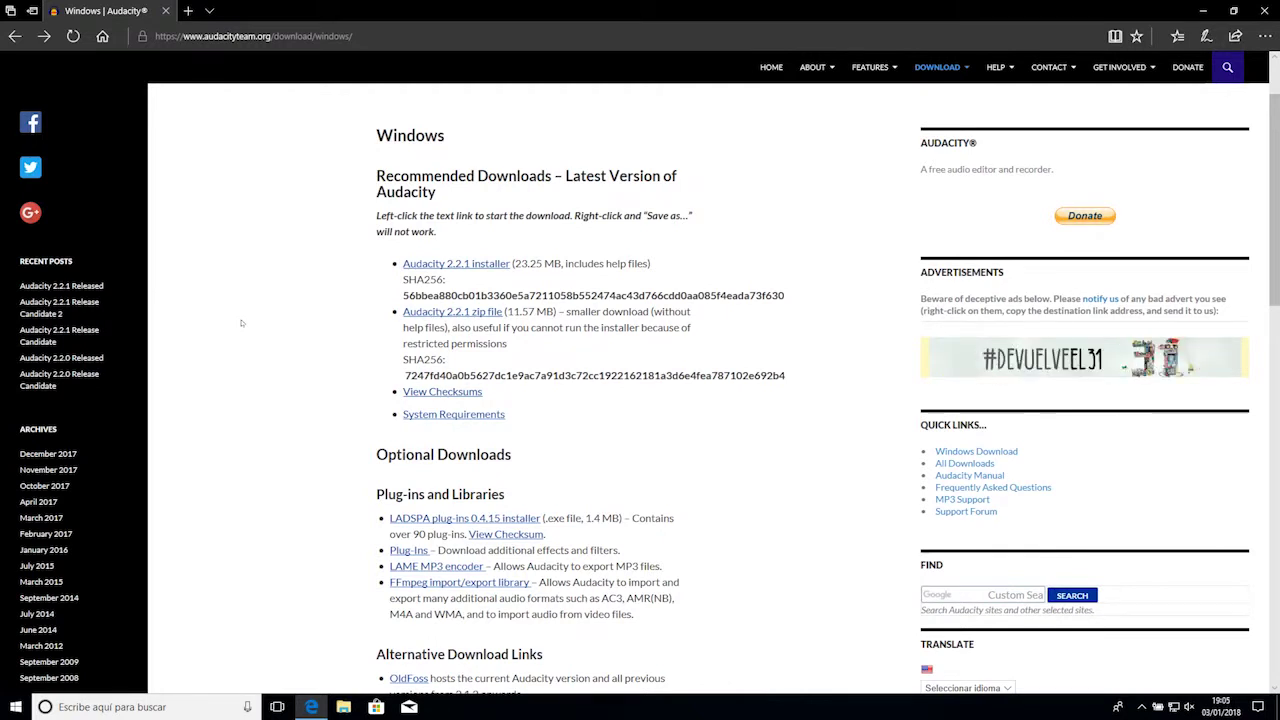
{"action": "scroll", "coordinate": [241, 322], "scroll_direction": "down", "scroll_amount": 1}
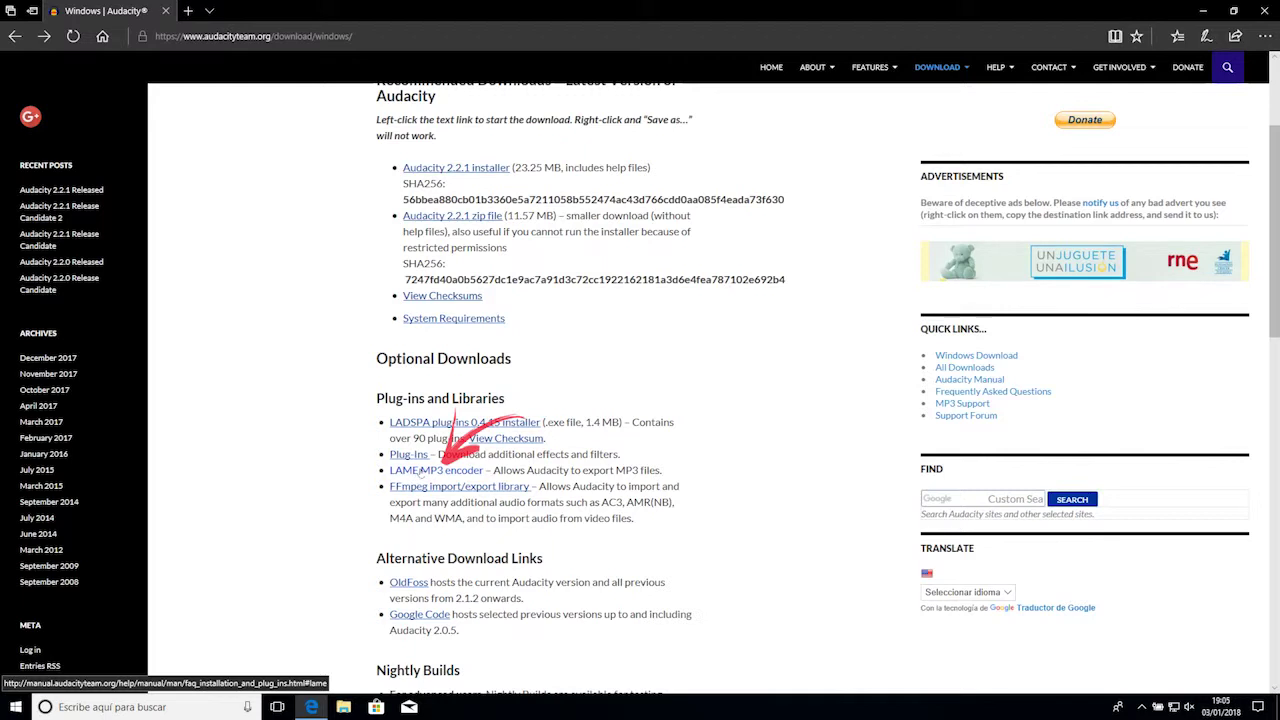
{"action": "left_click", "coordinate": [421, 470]}
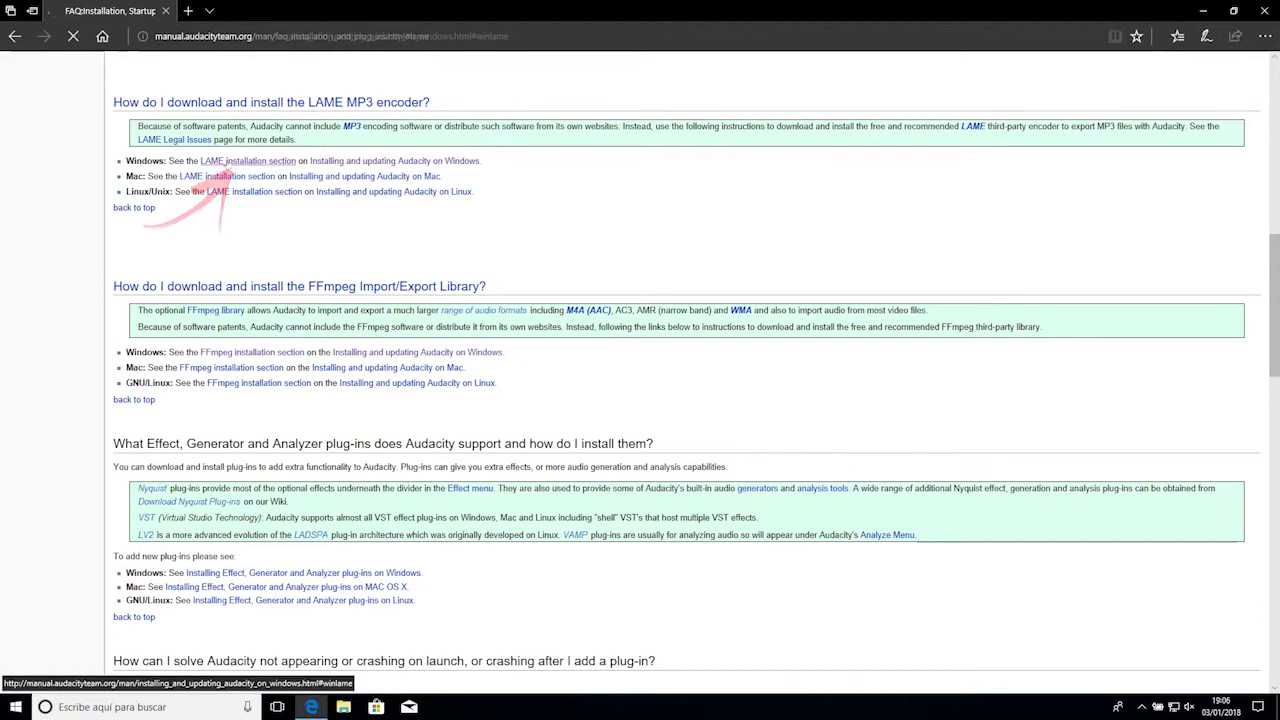
{"action": "left_click", "coordinate": [230, 161]}
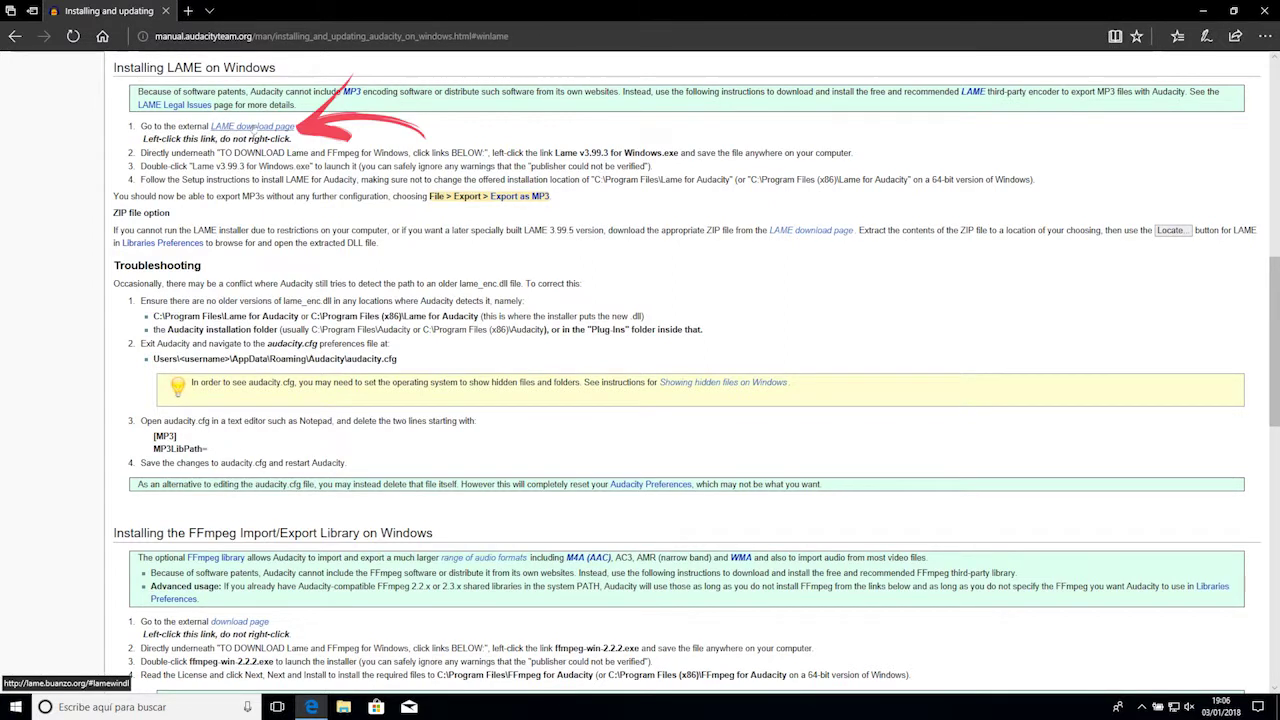
{"action": "left_click", "coordinate": [252, 127]}
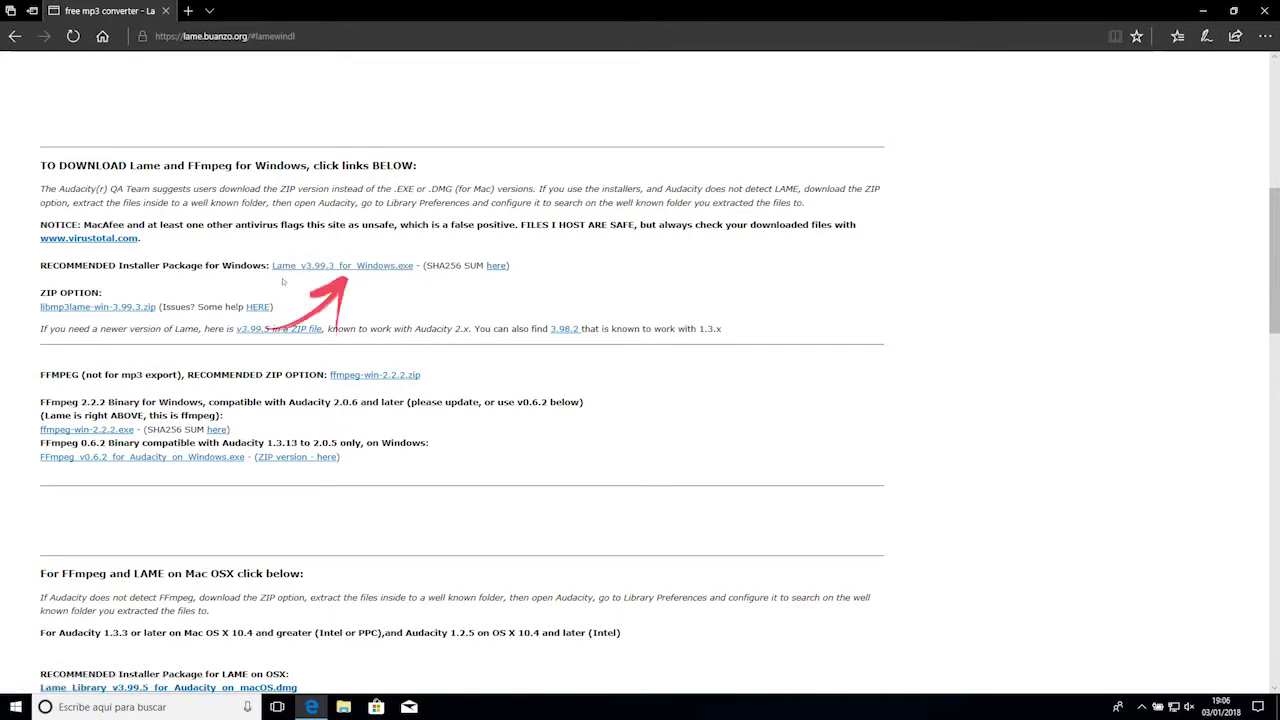
Step: Download and save the recommended Windows installer package Lame_v3.99.3_for_Windows.exe
{"action": "left_click", "coordinate": [306, 272]}
{"action": "left_click", "coordinate": [342, 266]}
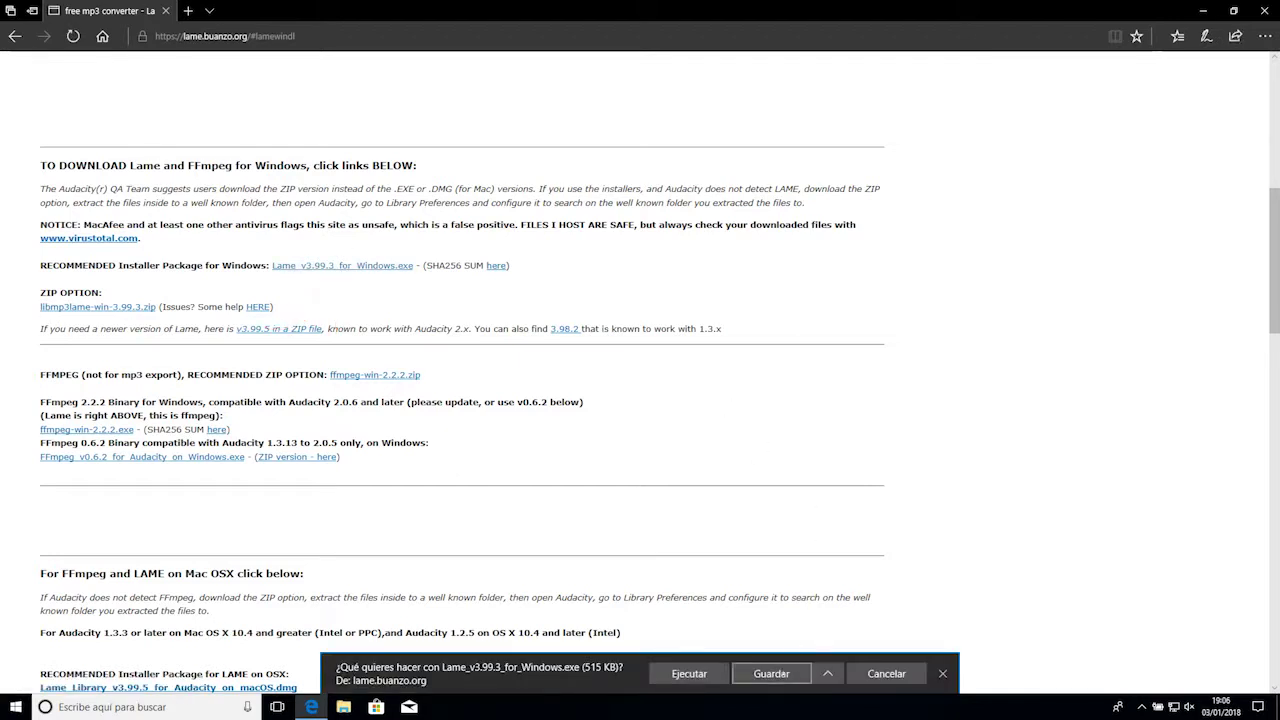
{"action": "left_click", "coordinate": [772, 674]}
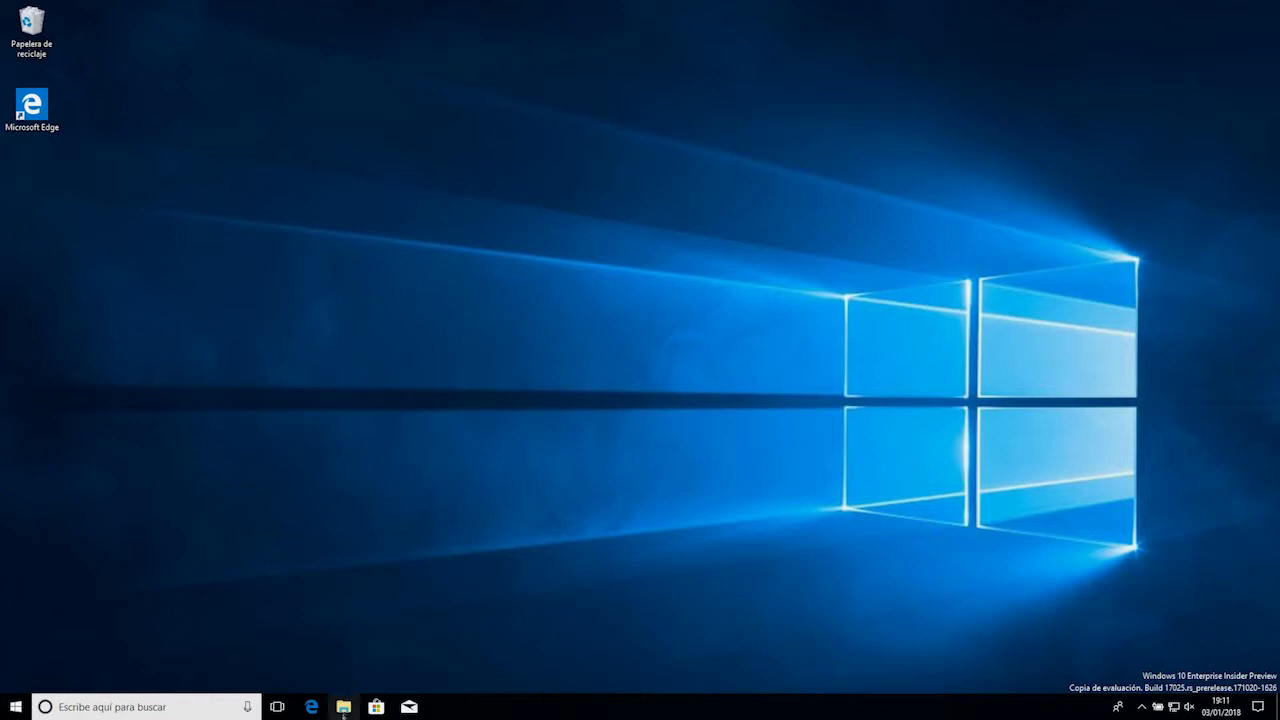
Step: Launch the audacity-win-2.2.1 installer from the Descargas folder in File Explorer and authorise it to run
{"action": "left_click", "coordinate": [343, 707]}
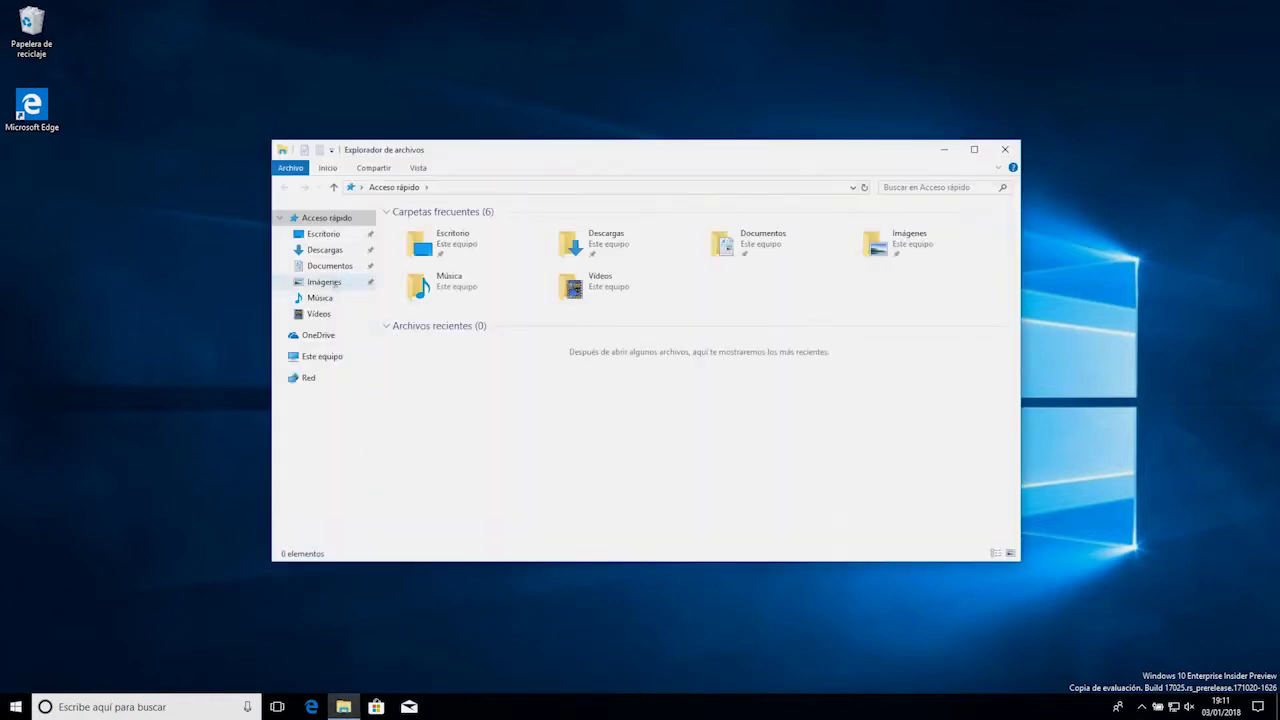
{"action": "left_click", "coordinate": [324, 250]}
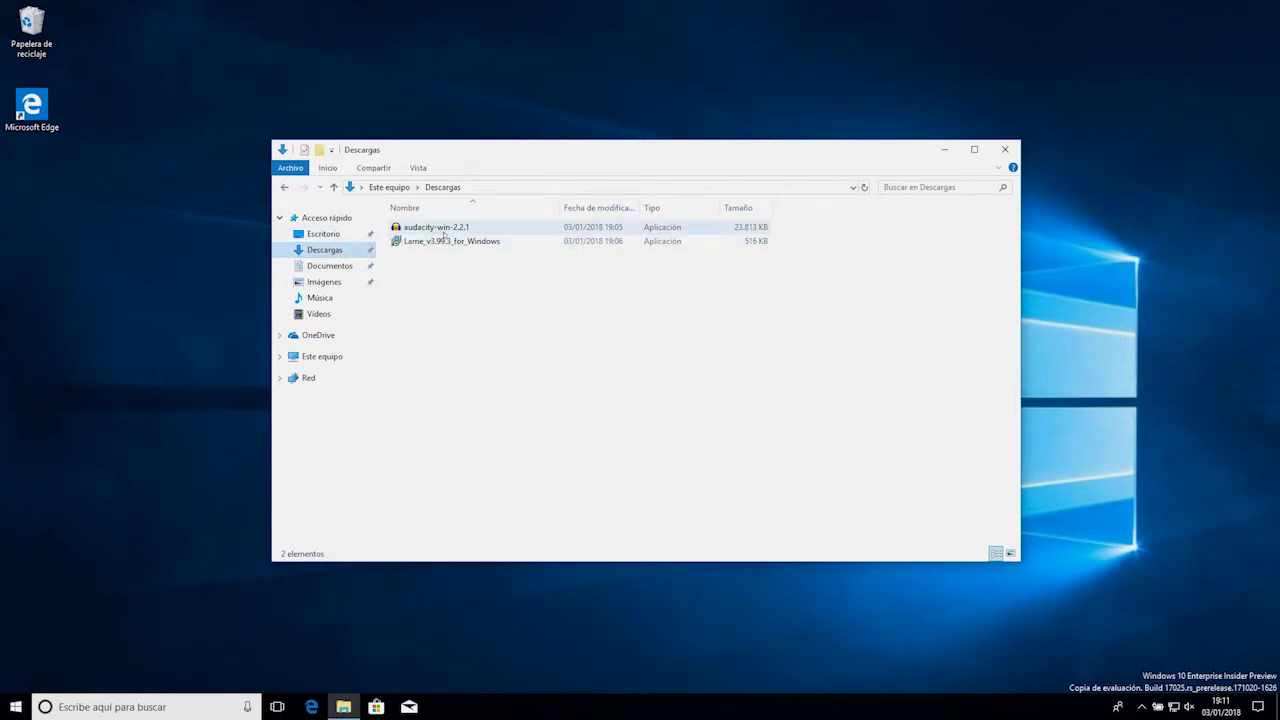
{"action": "left_click", "coordinate": [445, 232]}
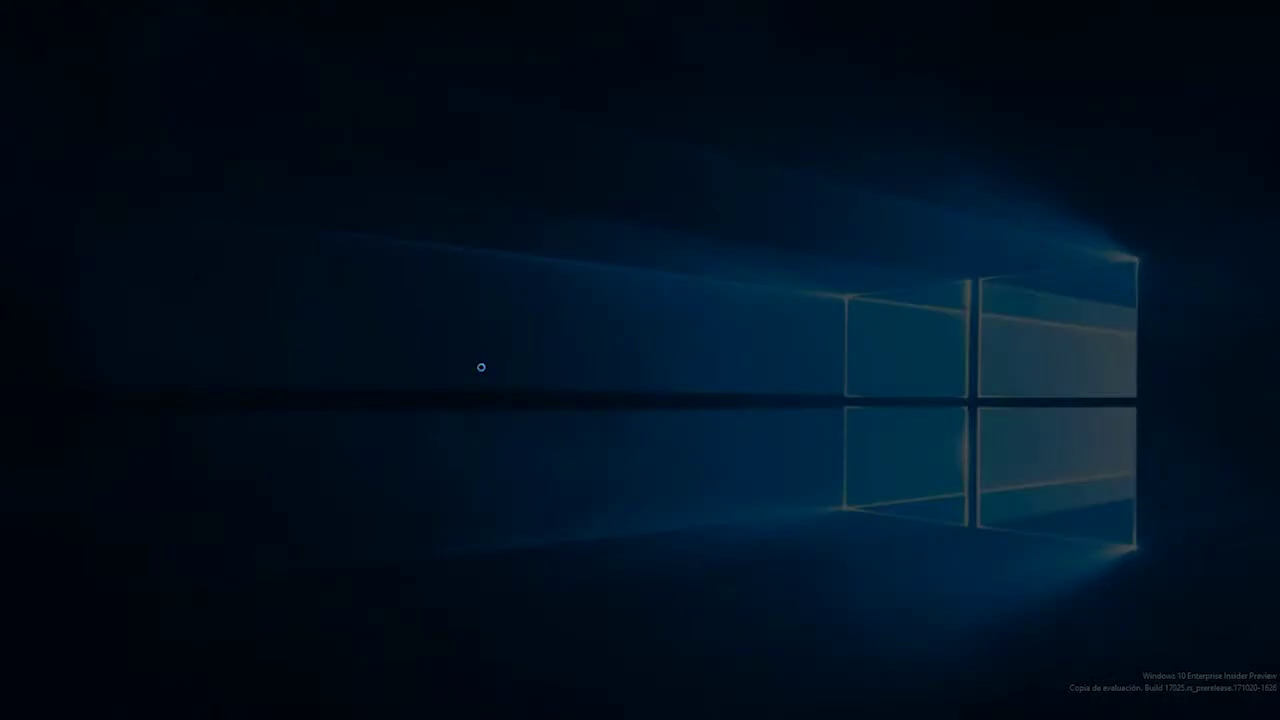
{"action": "left_click", "coordinate": [572, 446]}
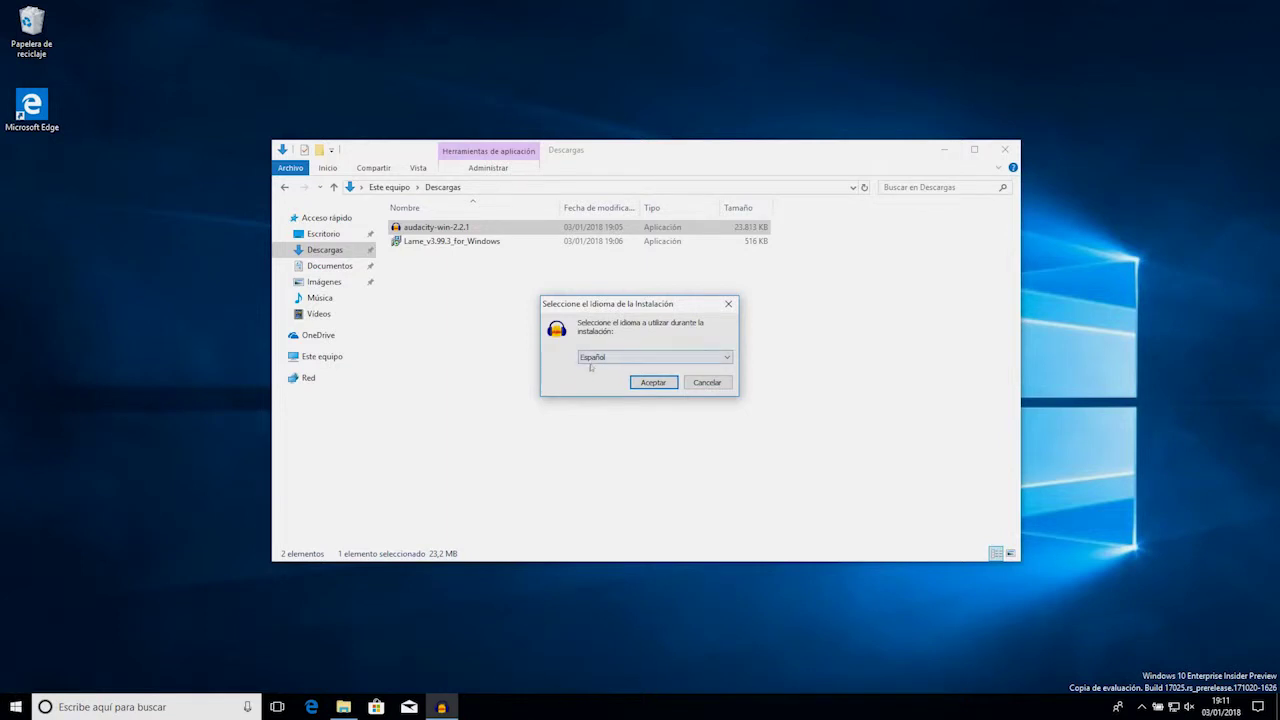
Step: Accept Español as the installation language and advance the Audacity setup to the destination folder selection
{"action": "left_click", "coordinate": [656, 386]}
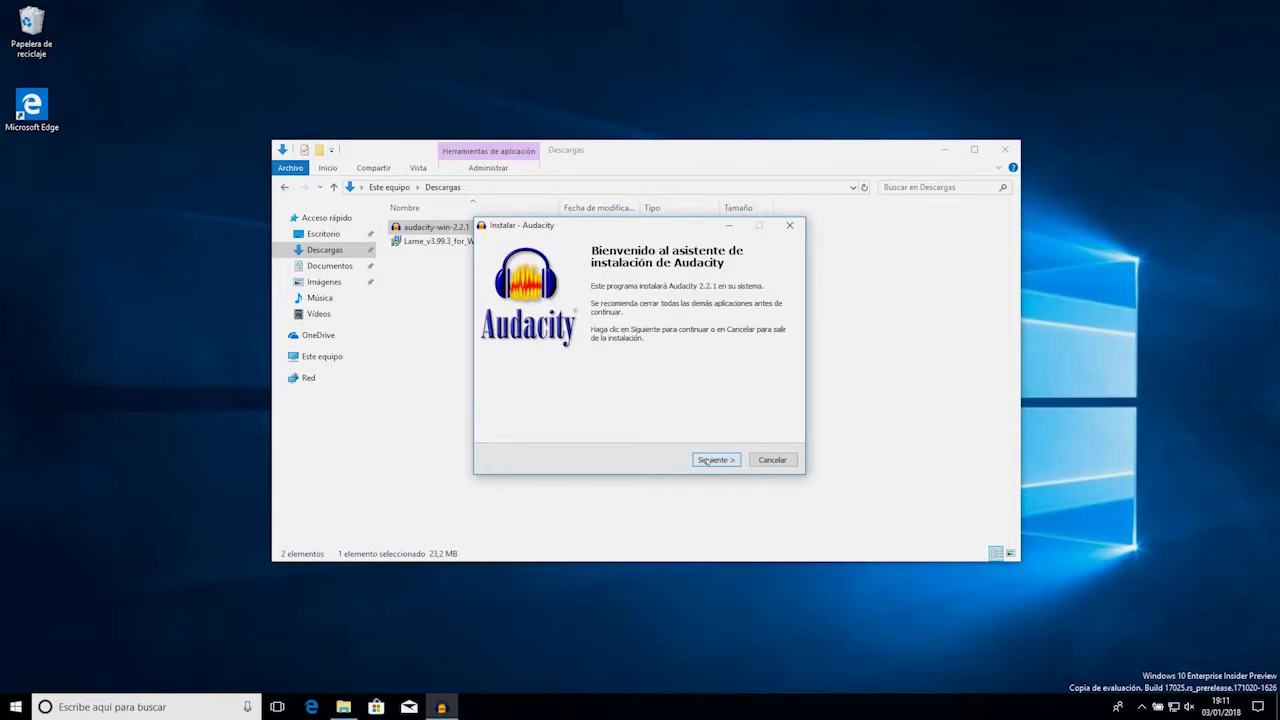
{"action": "left_click", "coordinate": [706, 461]}
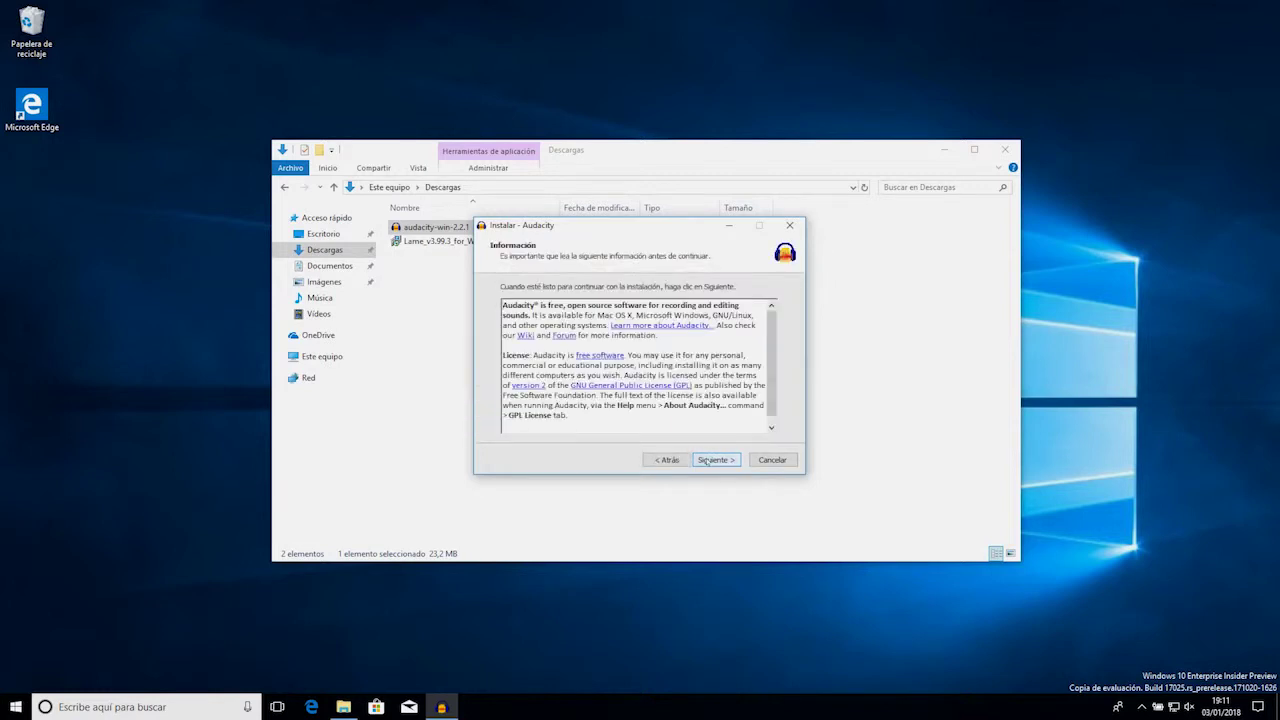
{"action": "left_click", "coordinate": [706, 461]}
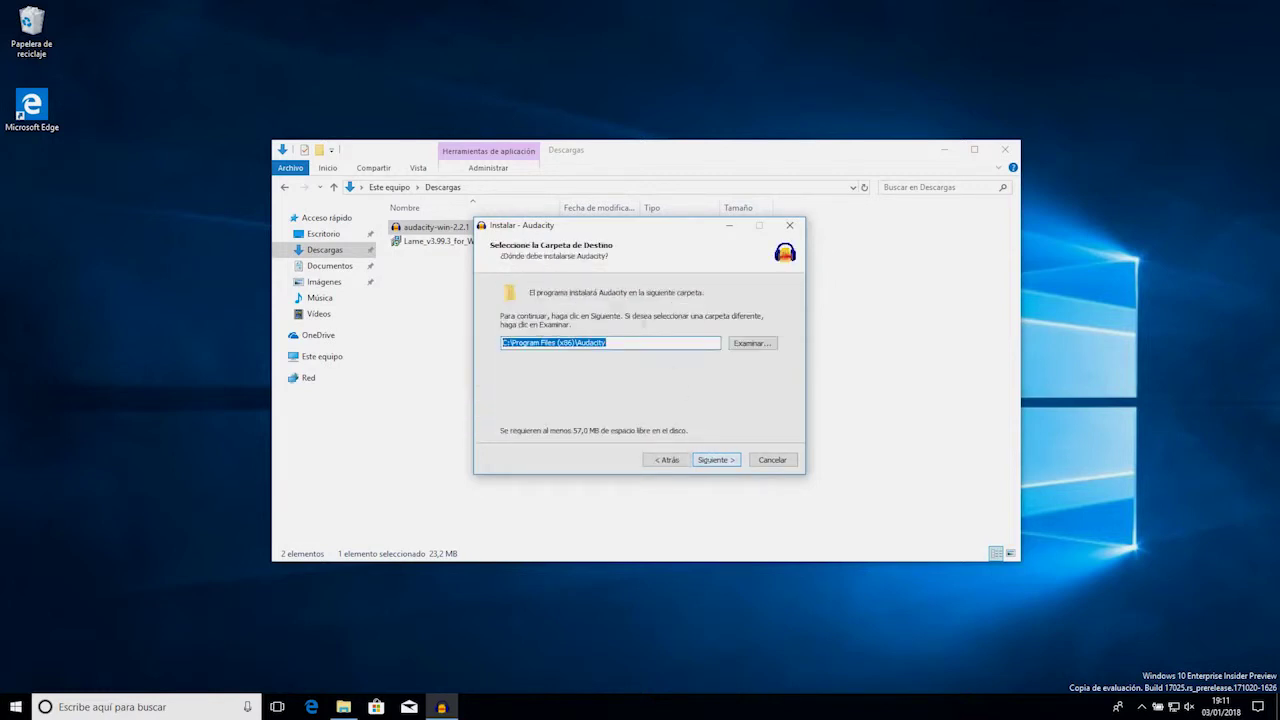
Step: Examine the proposed installation path and the folder browser, cancelling the browser without choosing another folder
{"action": "left_click", "coordinate": [607, 343]}
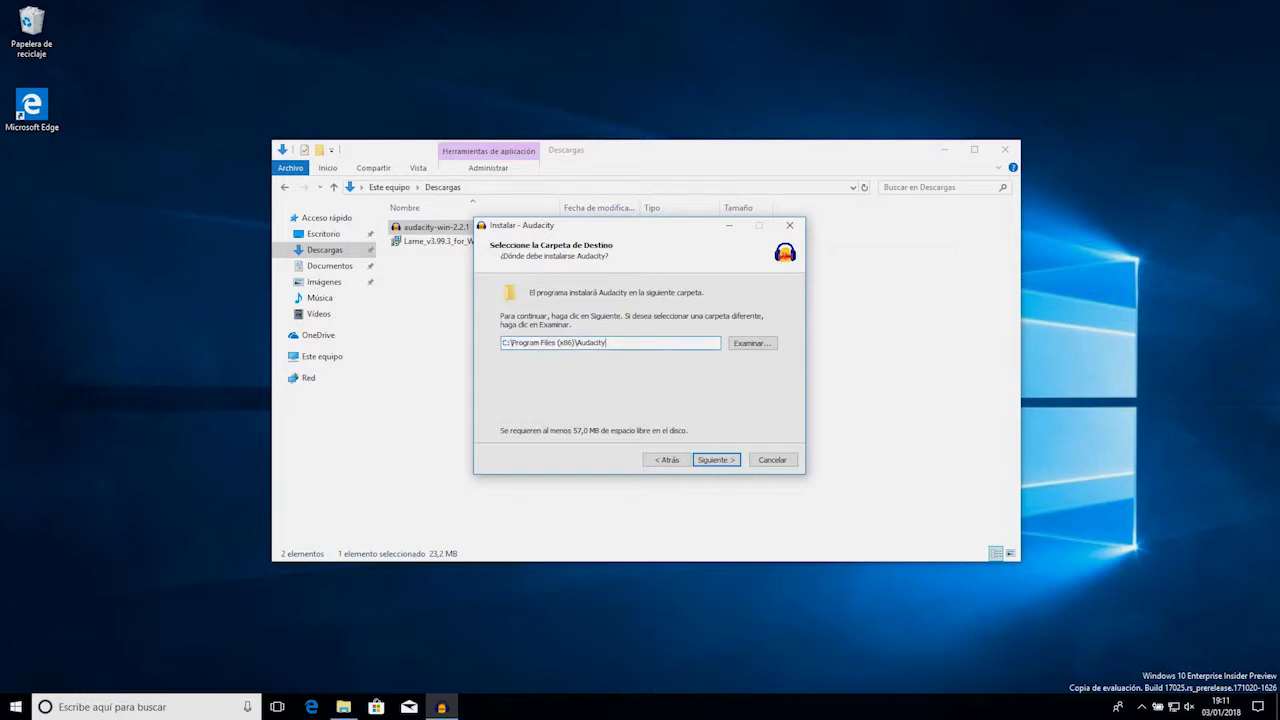
{"action": "left_click_drag", "start_coordinate": [607, 343], "coordinate": [460, 334]}
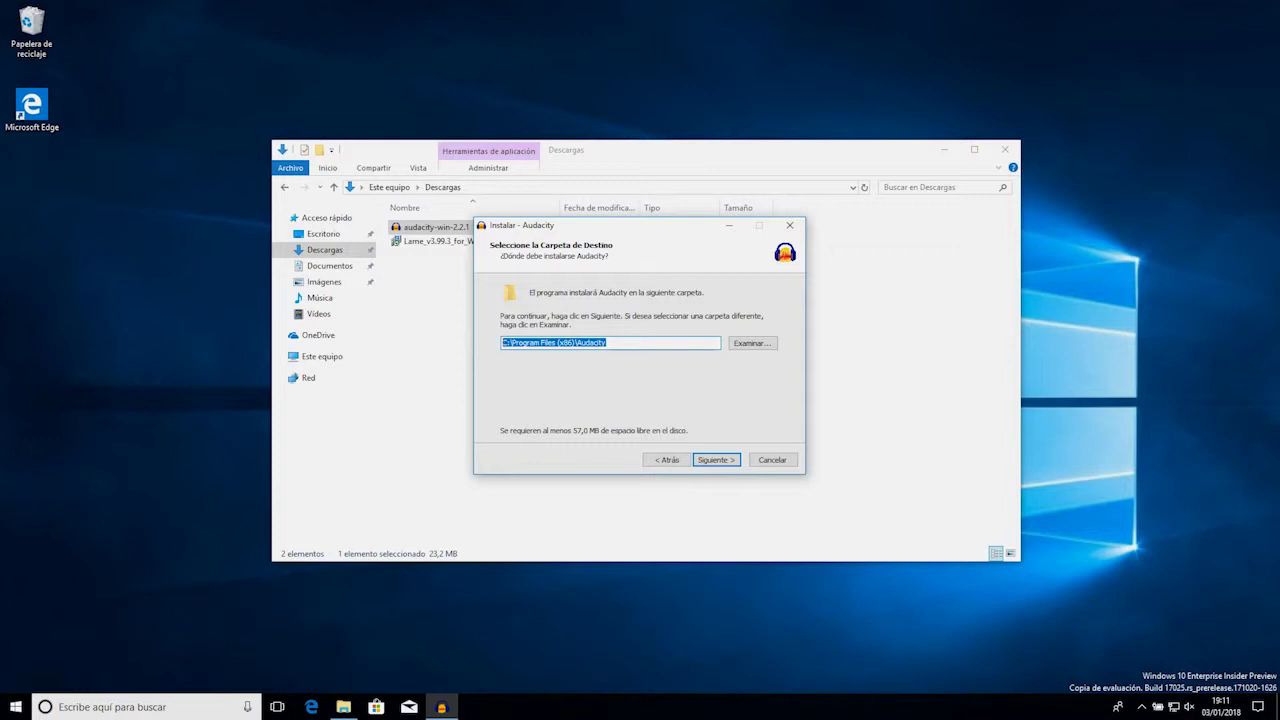
{"action": "left_click", "coordinate": [610, 343]}
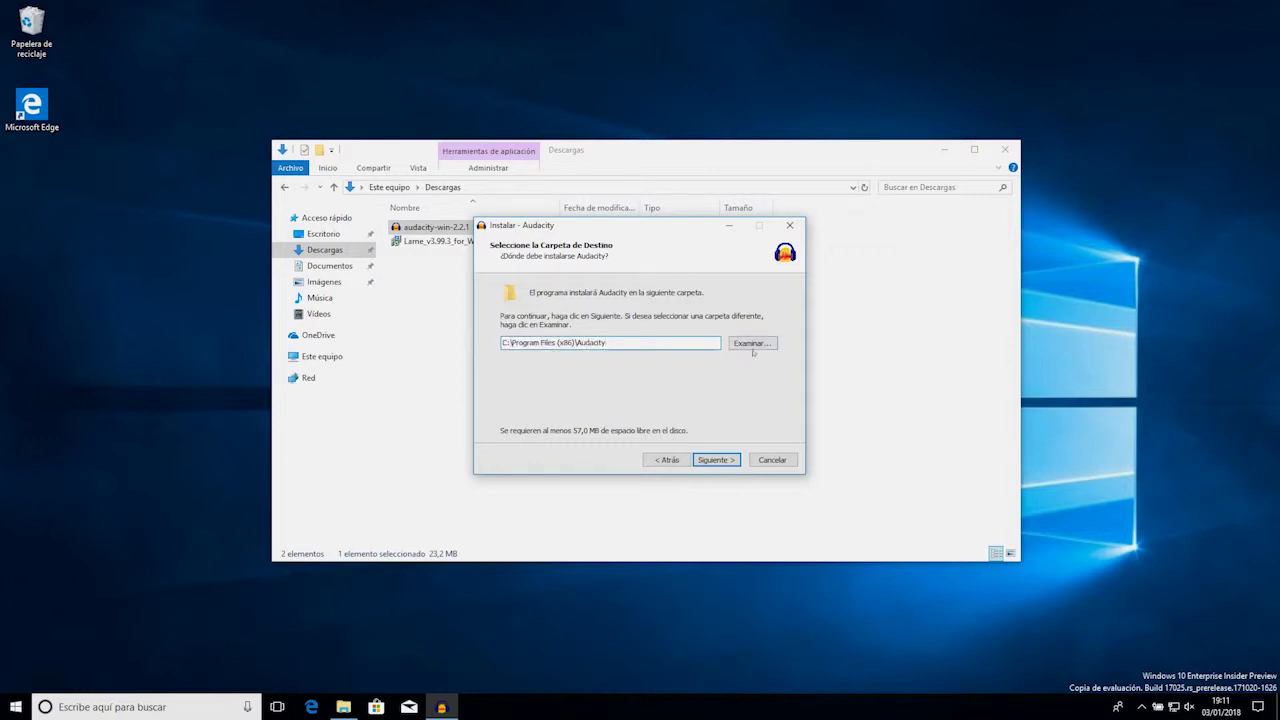
{"action": "left_click", "coordinate": [754, 346]}
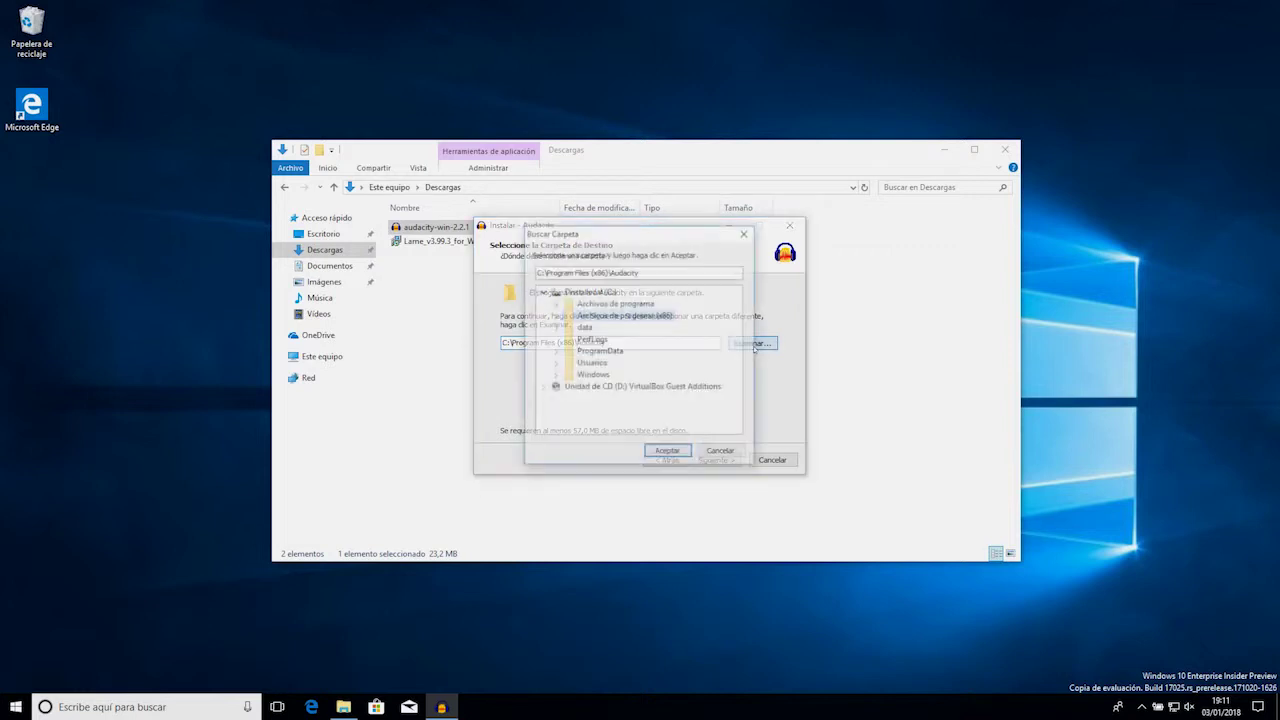
{"action": "left_click", "coordinate": [721, 453]}
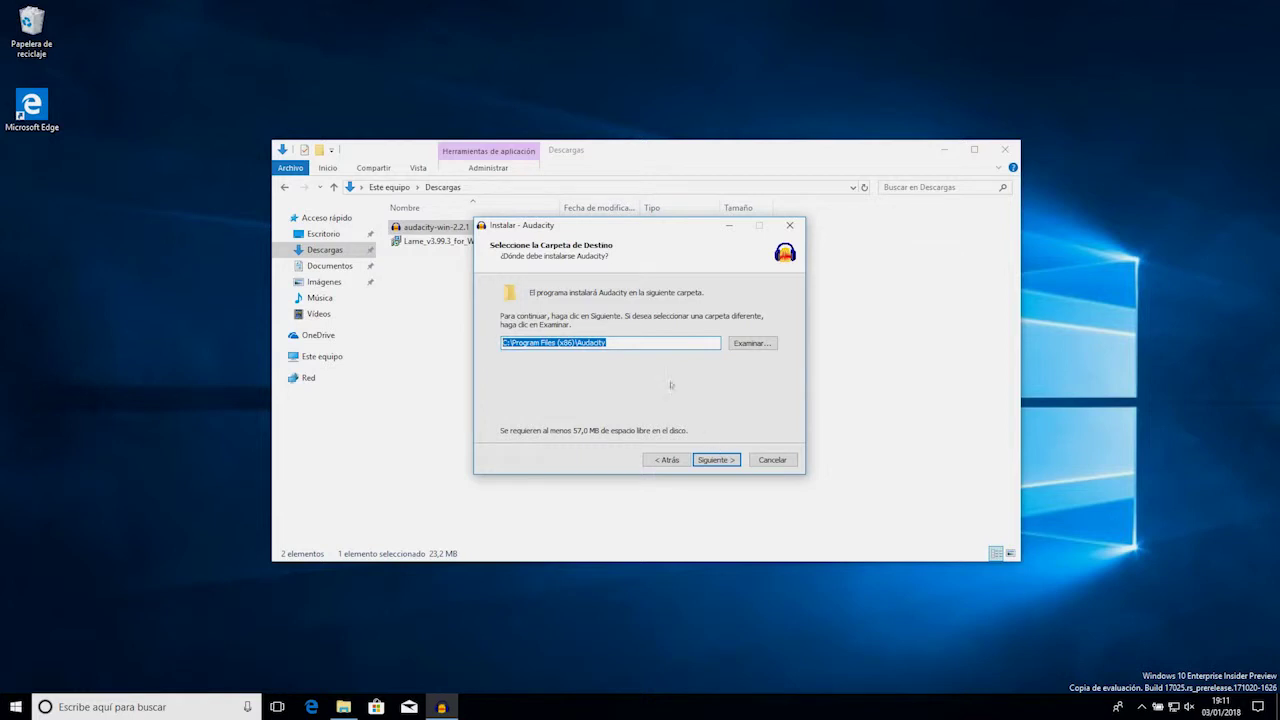
{"action": "left_click", "coordinate": [607, 343]}
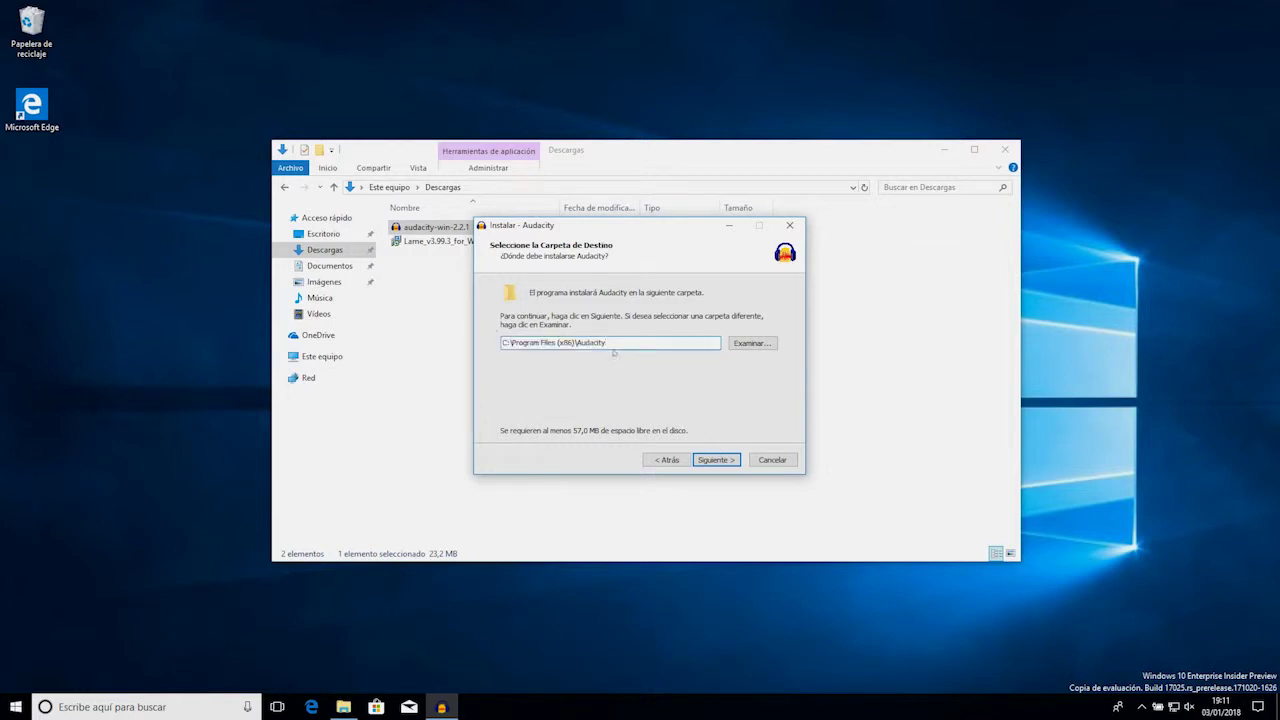
Step: Accept the existing C:\Program Files (x86)\Audacity folder as destination and keep the additional task of creating a desktop icon
{"action": "triple_click", "coordinate": [612, 344]}
{"action": "left_click", "coordinate": [716, 460]}
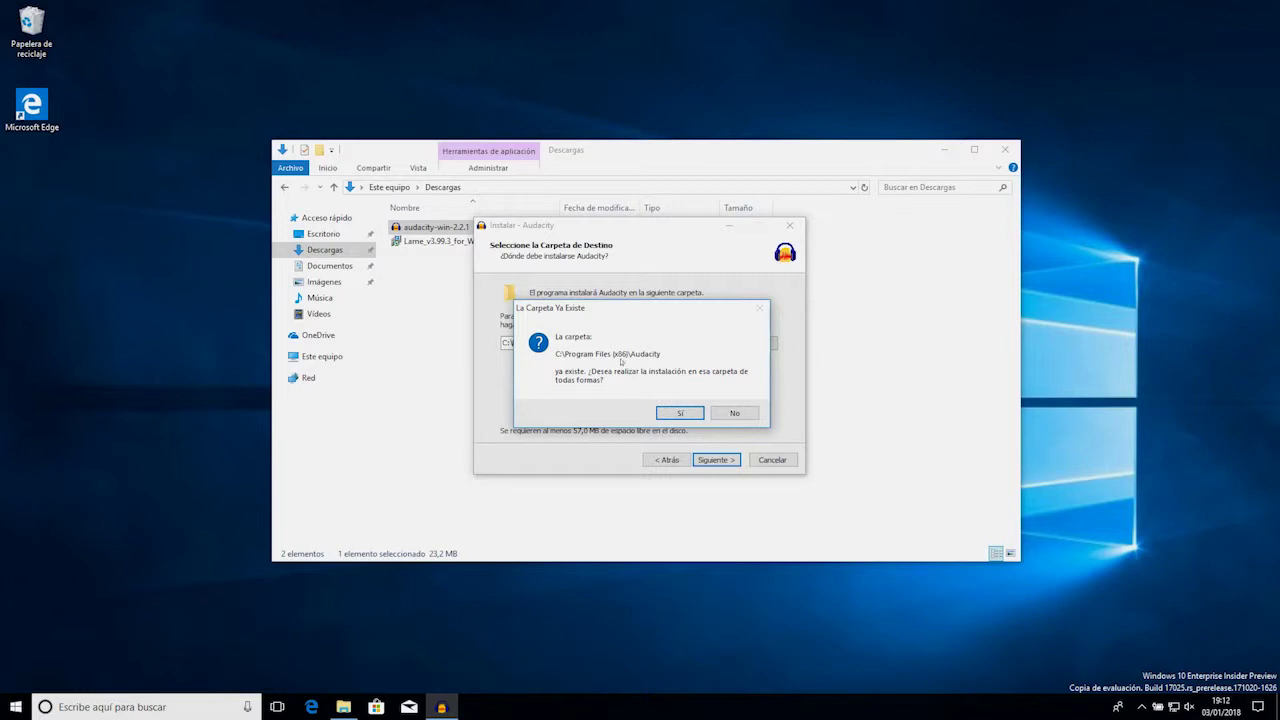
{"action": "left_click", "coordinate": [688, 414]}
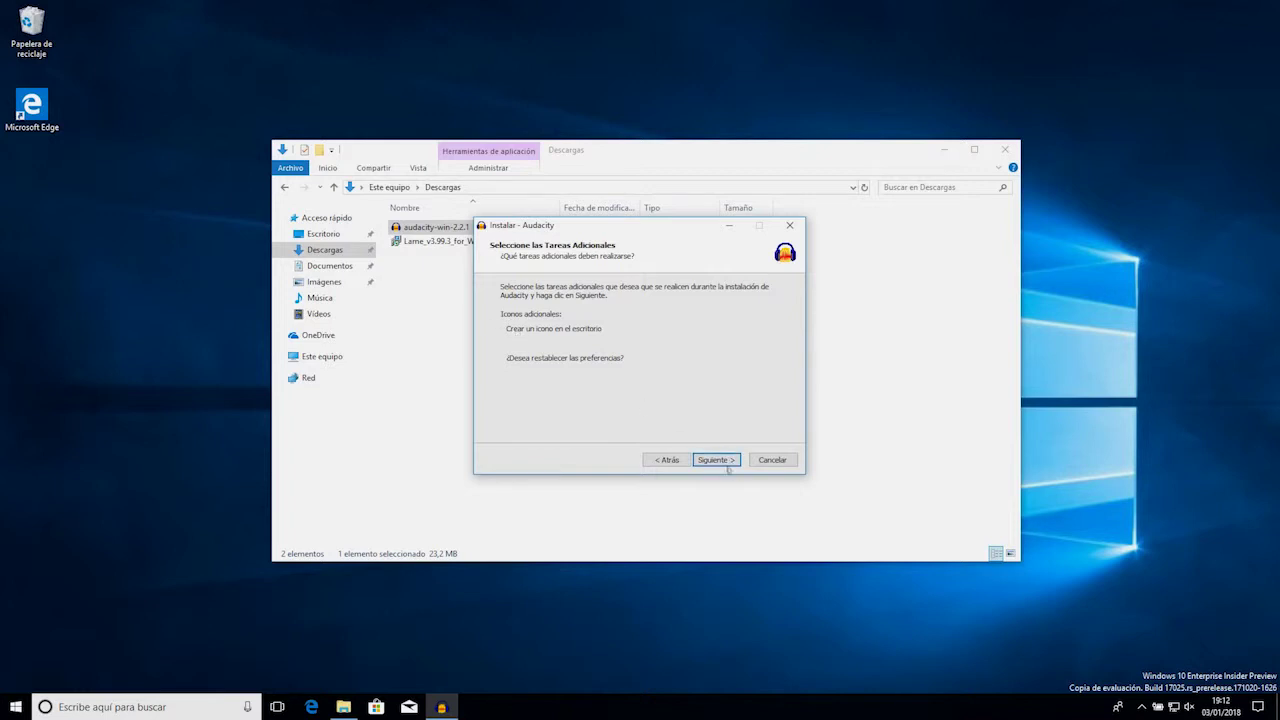
{"action": "left_click", "coordinate": [726, 463]}
{"action": "left_click", "coordinate": [723, 462]}
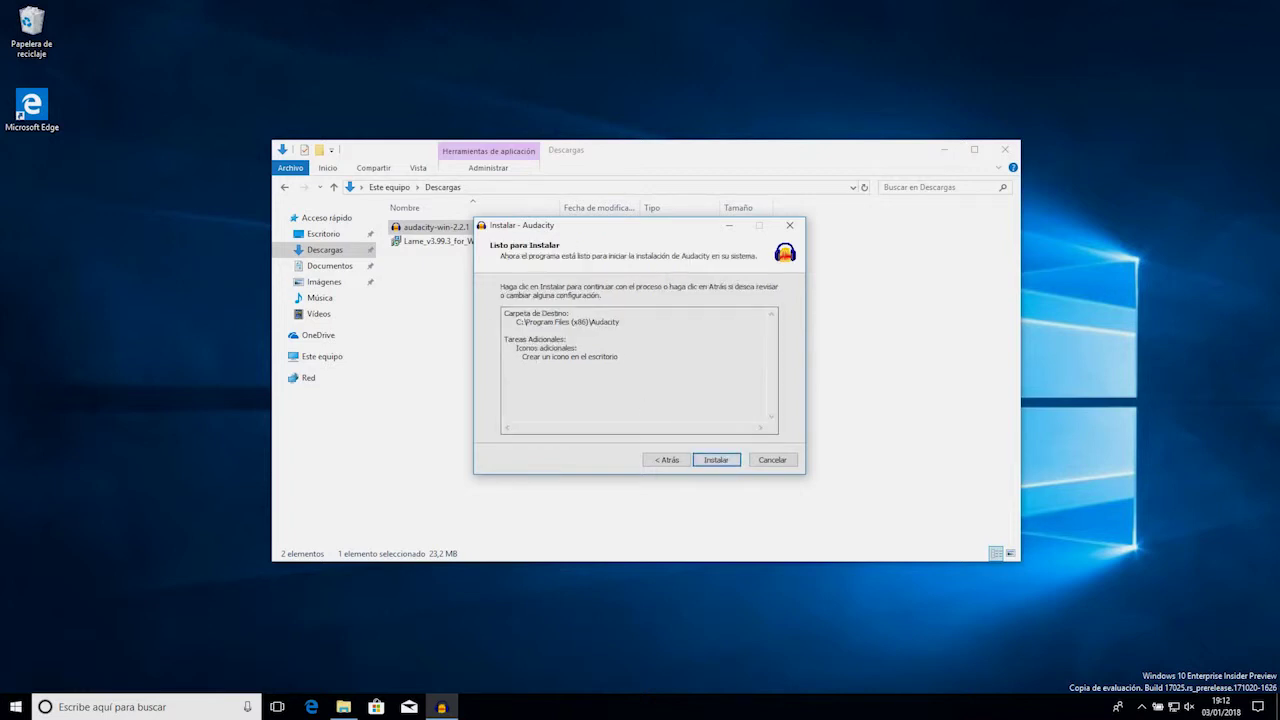
Step: Review the destination folder and additional tasks in the setup summary and start the Audacity installation
{"action": "left_click_drag", "start_coordinate": [515, 320], "coordinate": [505, 365]}
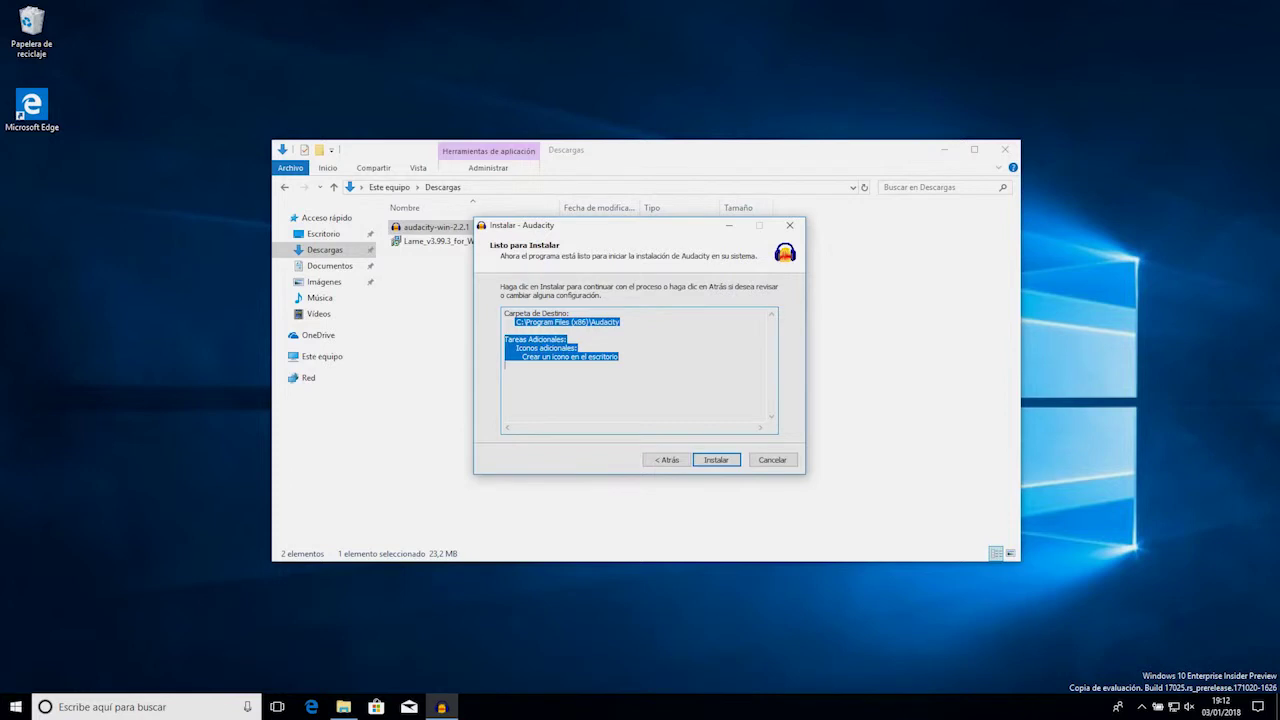
{"action": "left_click", "coordinate": [578, 347]}
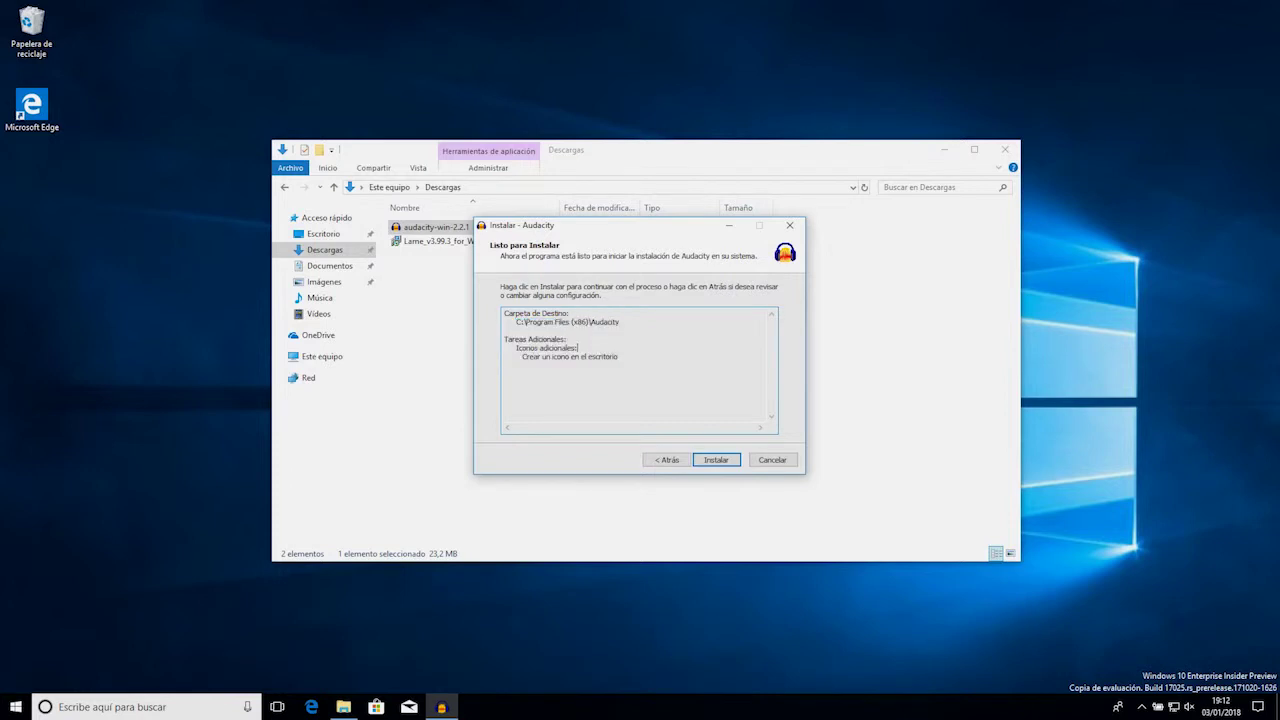
{"action": "left_click_drag", "start_coordinate": [515, 322], "coordinate": [621, 322]}
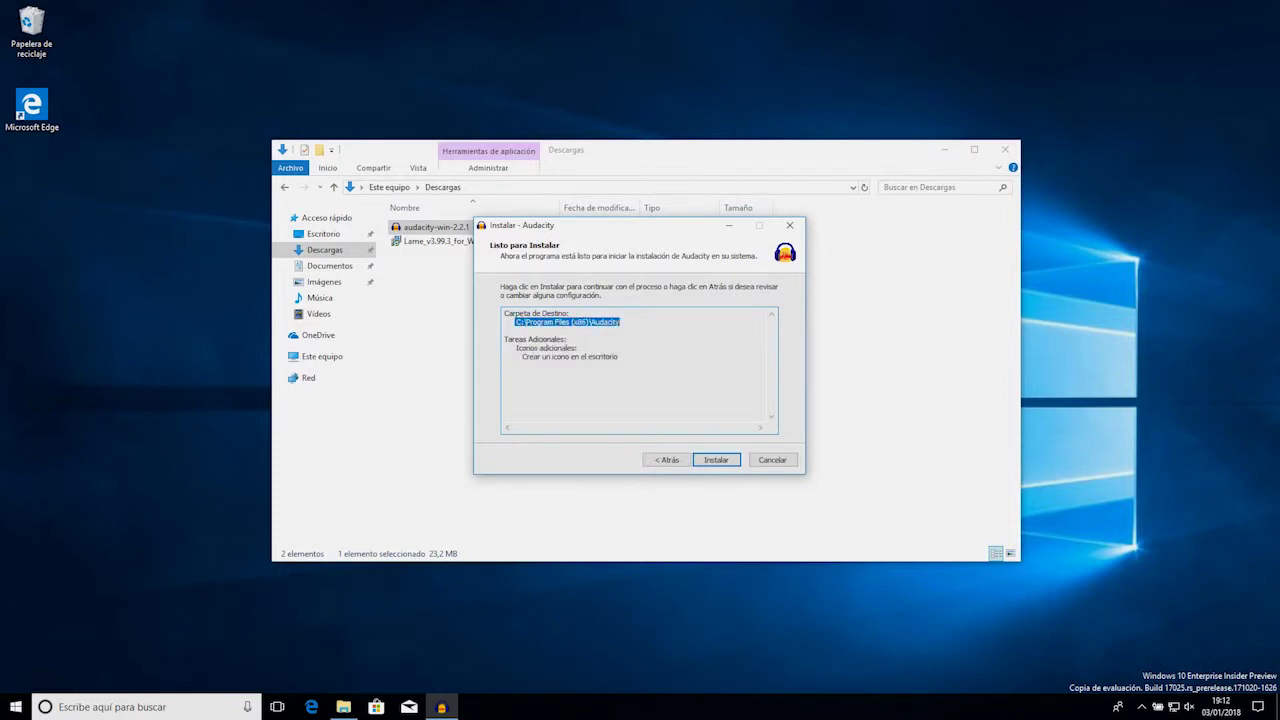
{"action": "left_click_drag", "start_coordinate": [520, 356], "coordinate": [620, 356]}
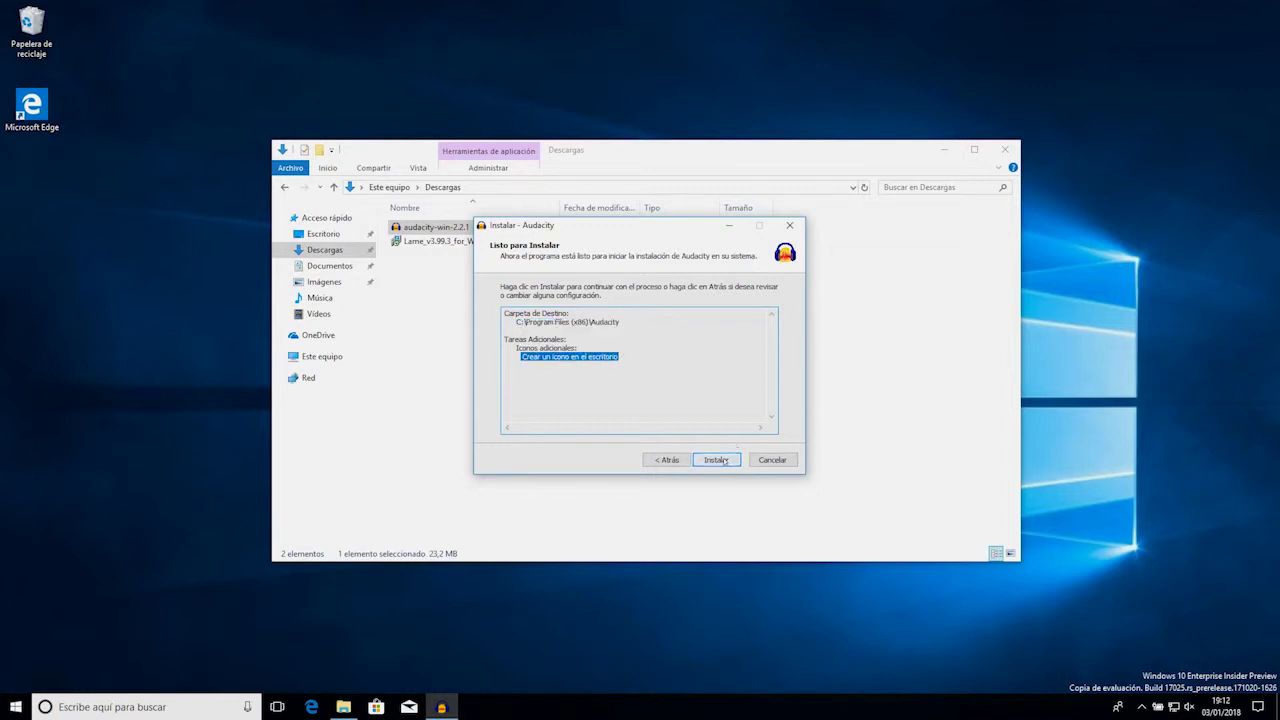
{"action": "left_click", "coordinate": [724, 460]}
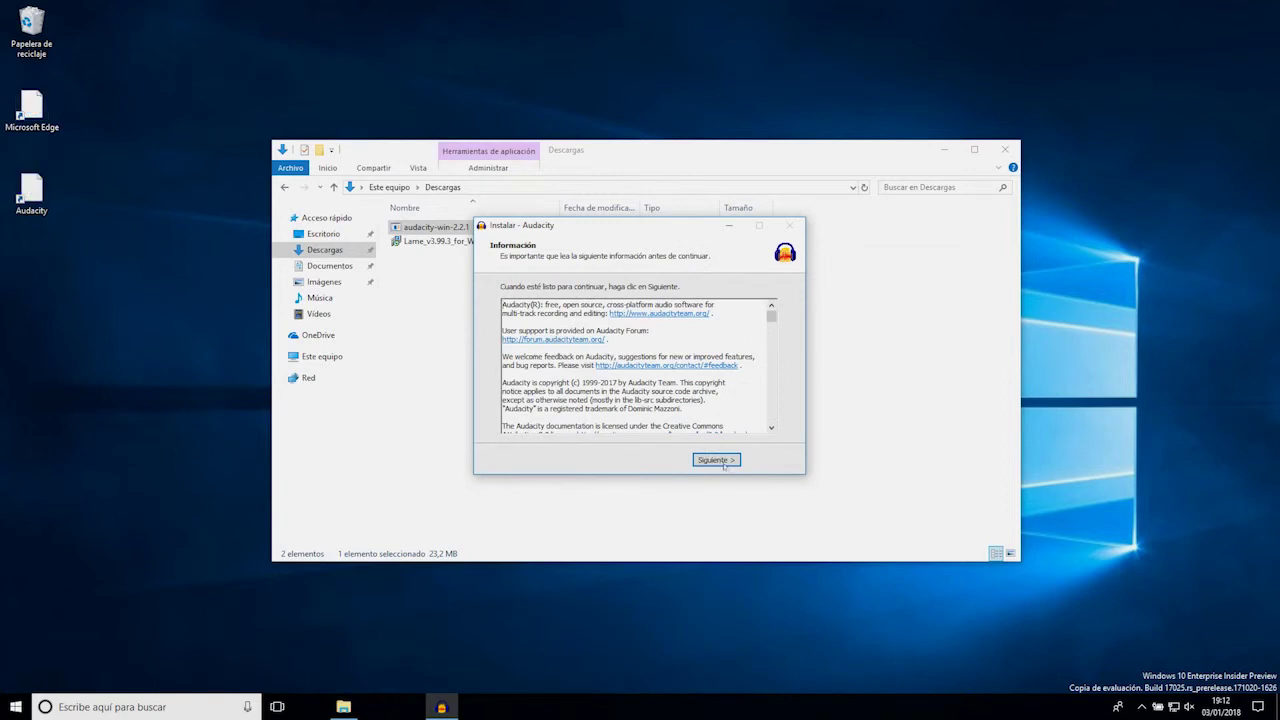
Step: Finish the Audacity setup with the option to run the program, and close the Audacity window that opens
{"action": "left_click", "coordinate": [717, 460]}
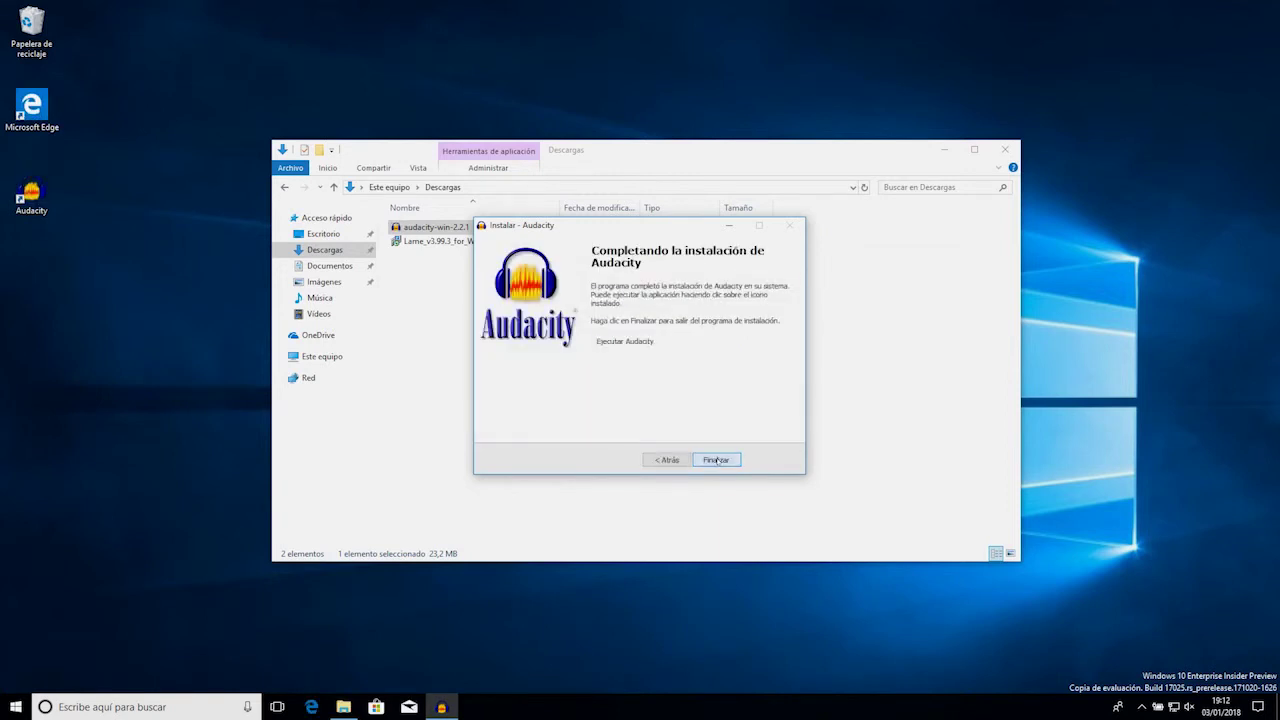
{"action": "left_click", "coordinate": [717, 460]}
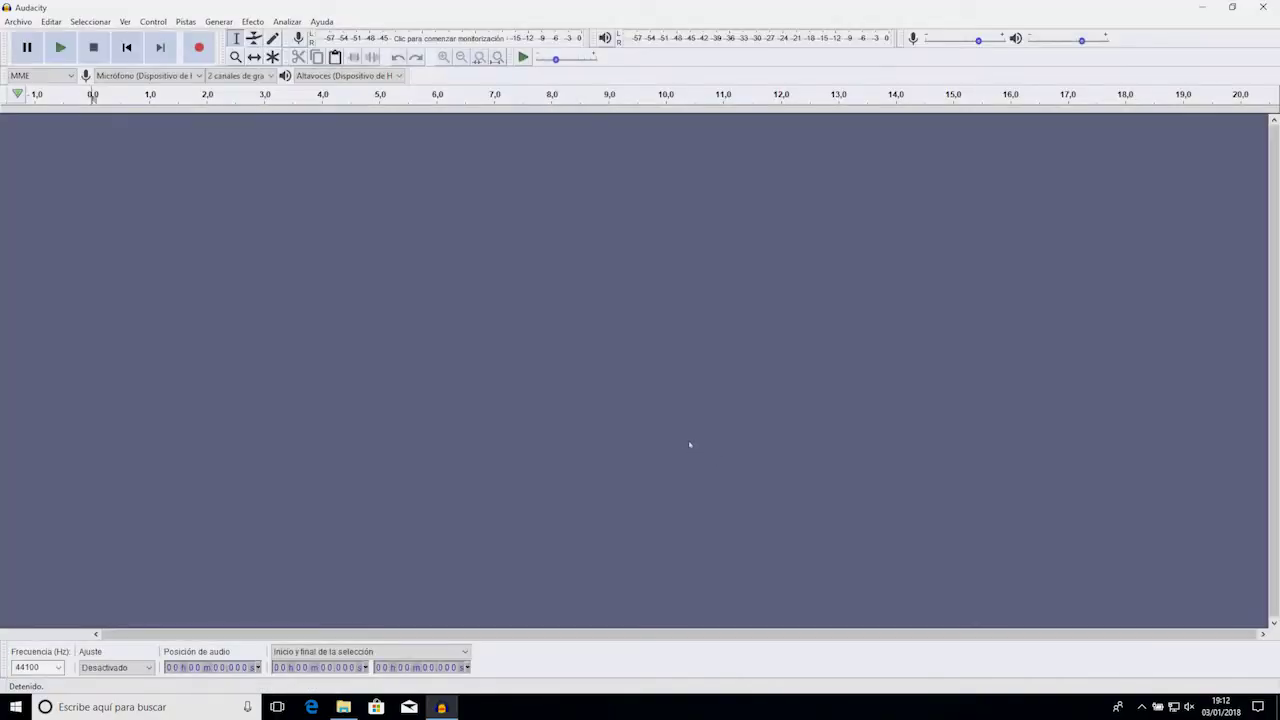
{"action": "left_click", "coordinate": [1262, 7]}
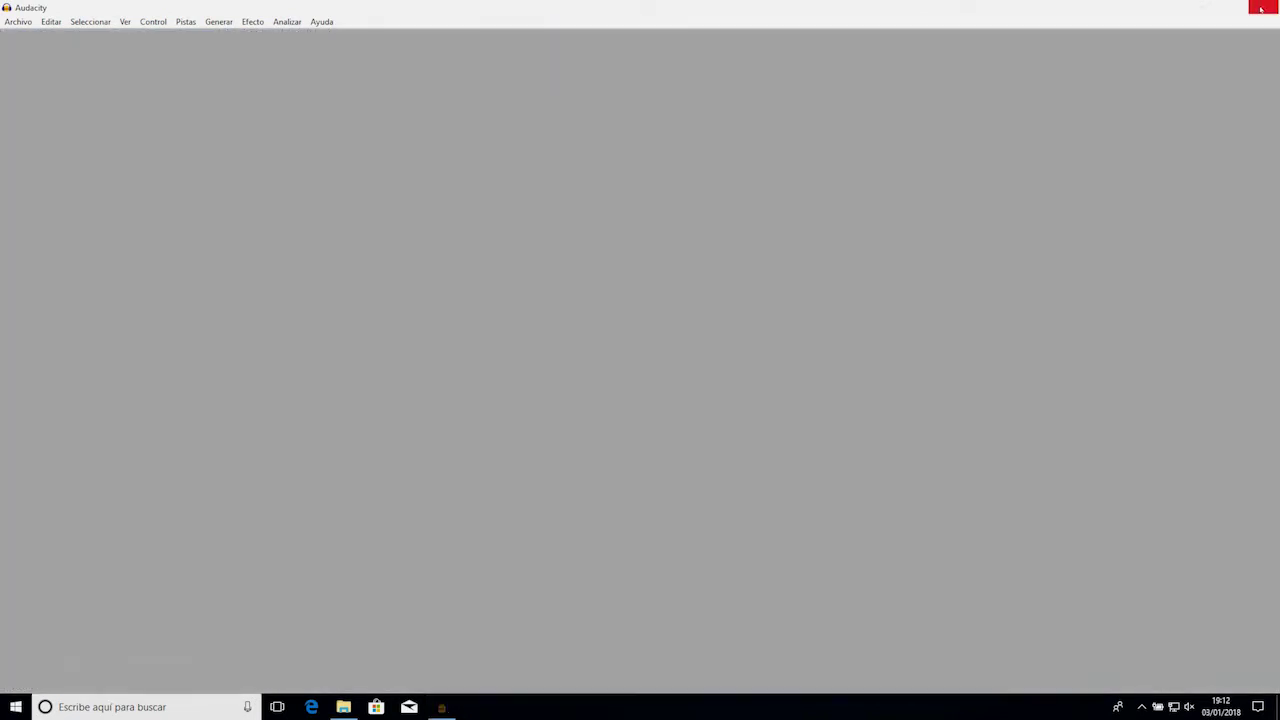
{"action": "left_click", "coordinate": [440, 278]}
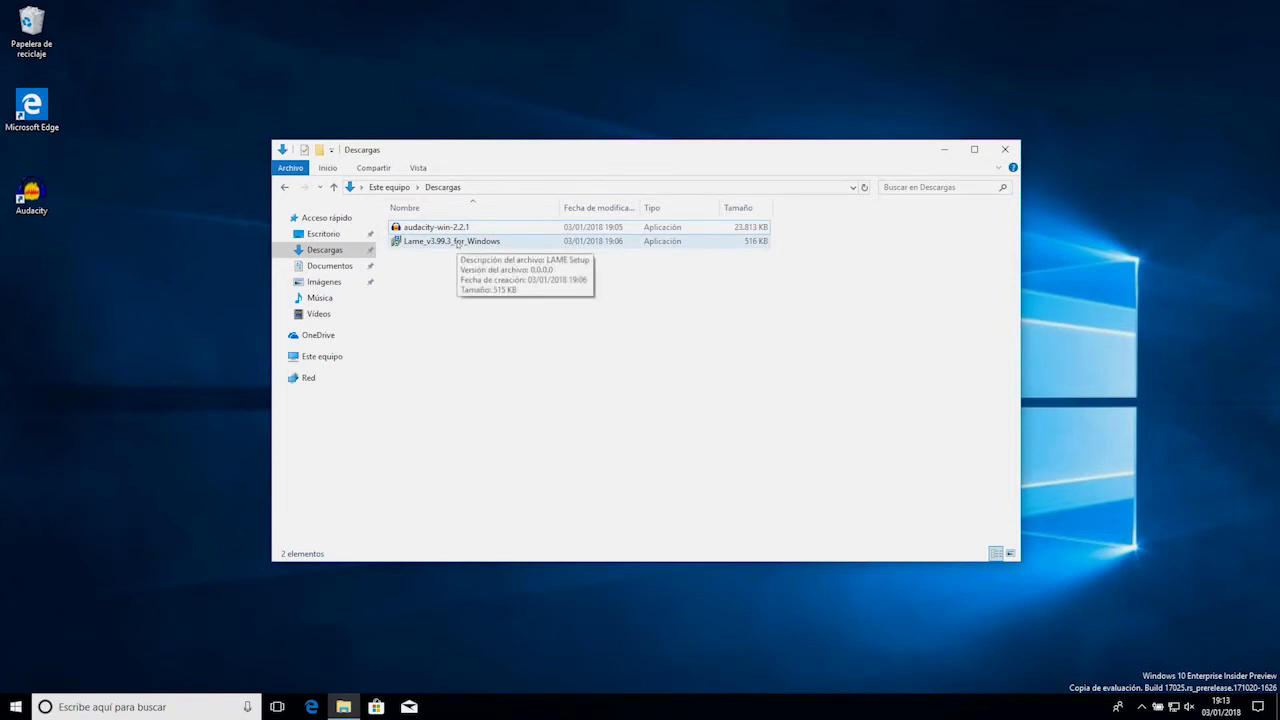
Step: Launch the Lame_v3.99.3_for_Windows installer from Descargas, authorise it and advance its setup to the destination location
{"action": "left_click", "coordinate": [457, 243]}
{"action": "double_click", "coordinate": [457, 241]}
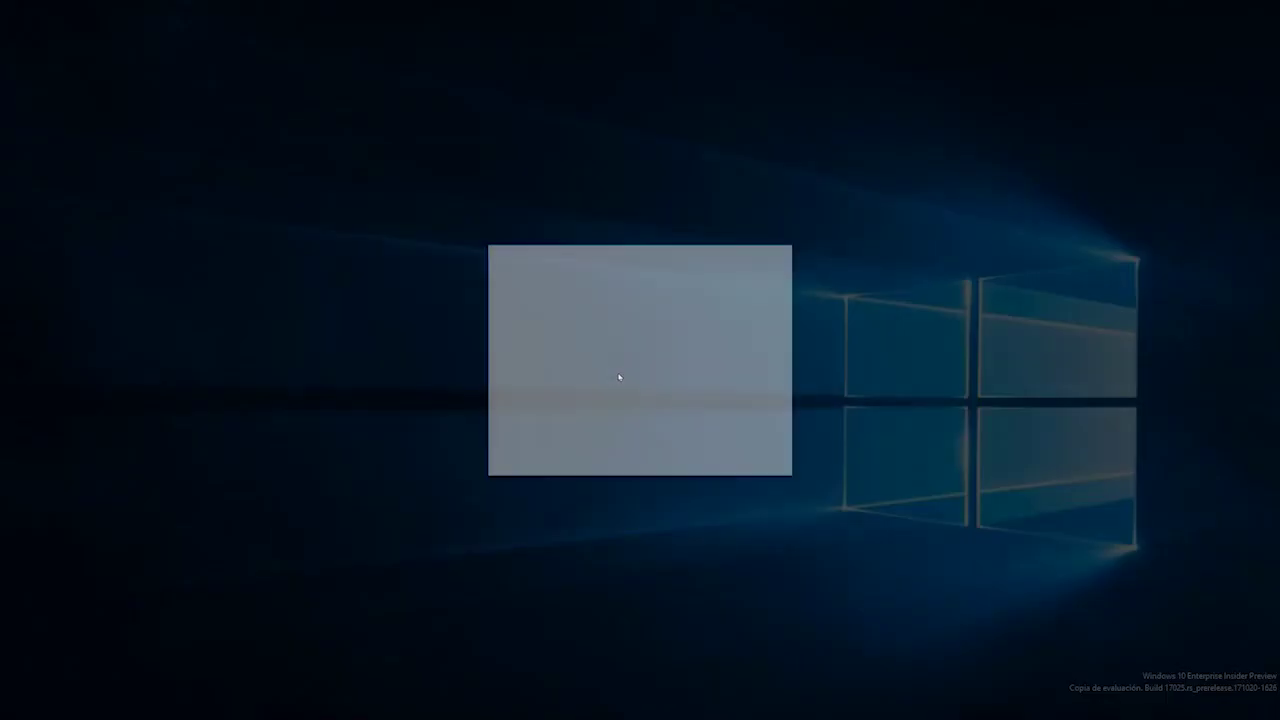
{"action": "left_click", "coordinate": [589, 449]}
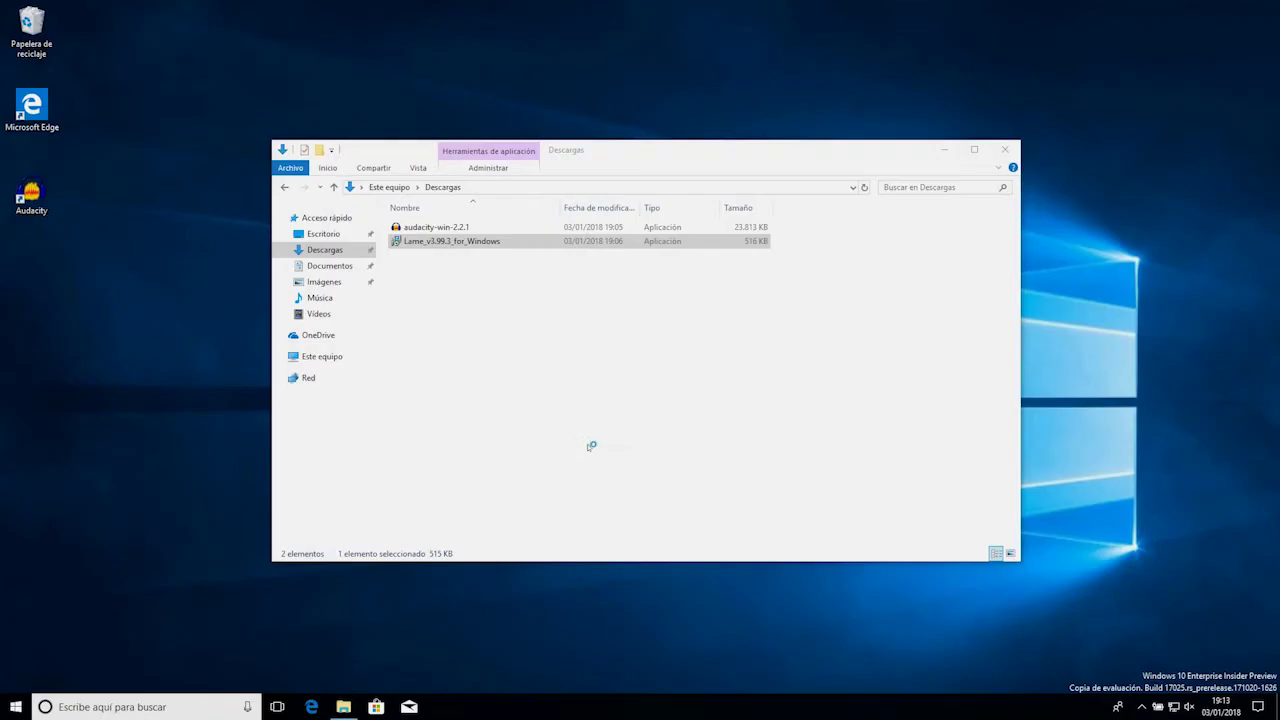
{"action": "left_click", "coordinate": [714, 460]}
{"action": "left_click", "coordinate": [714, 460]}
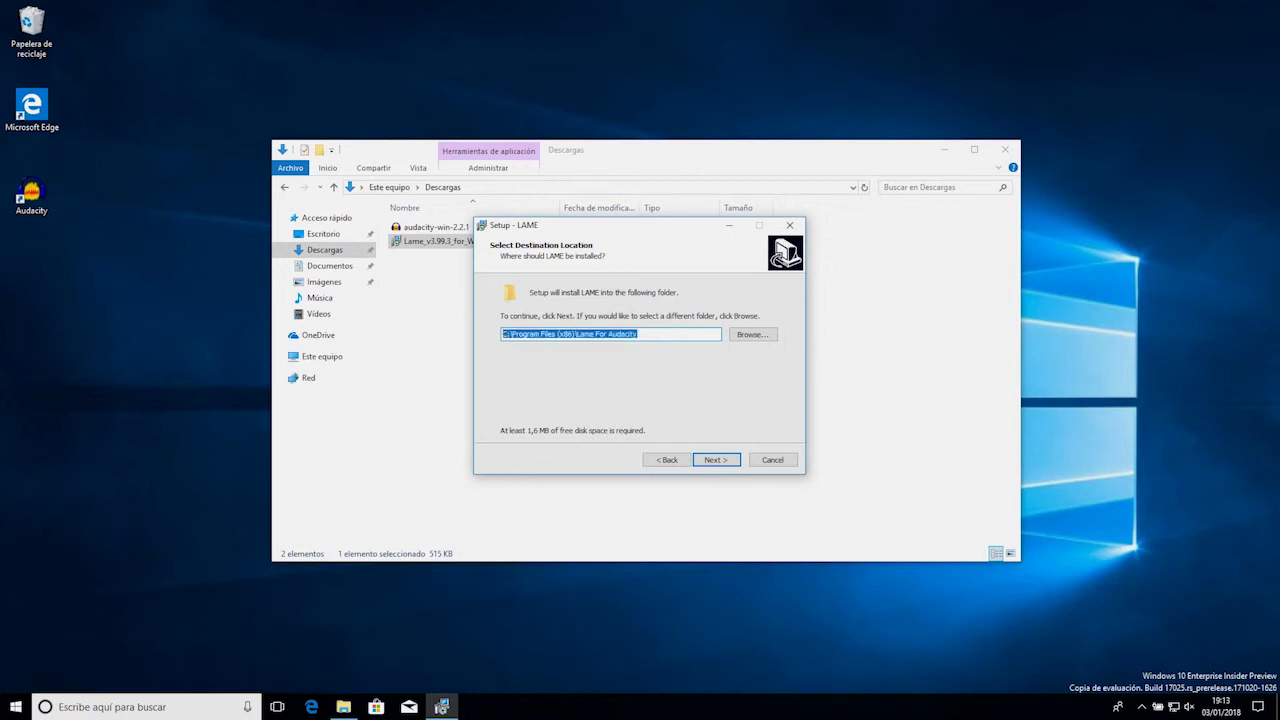
Step: Browse for the LAME destination and set it to the Audacity folder, C:\Program Files (x86)\Audacity
{"action": "left_click", "coordinate": [637, 334]}
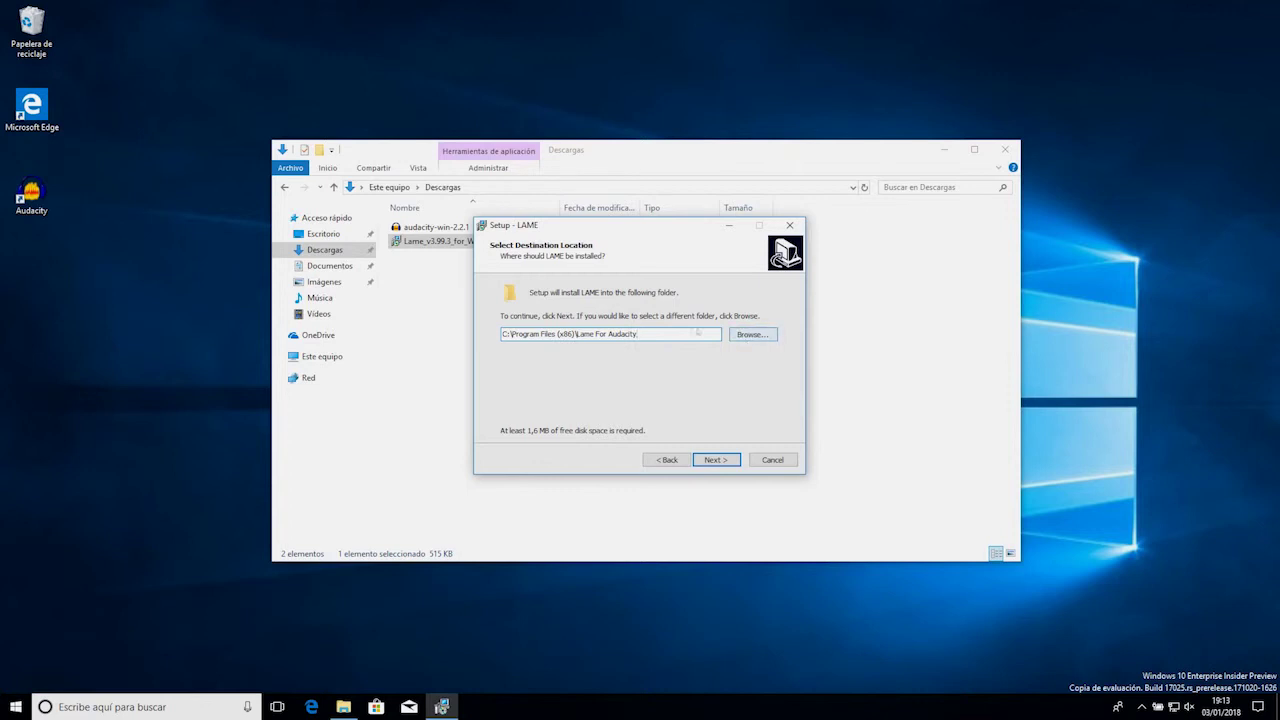
{"action": "left_click_drag", "start_coordinate": [638, 334], "coordinate": [502, 334]}
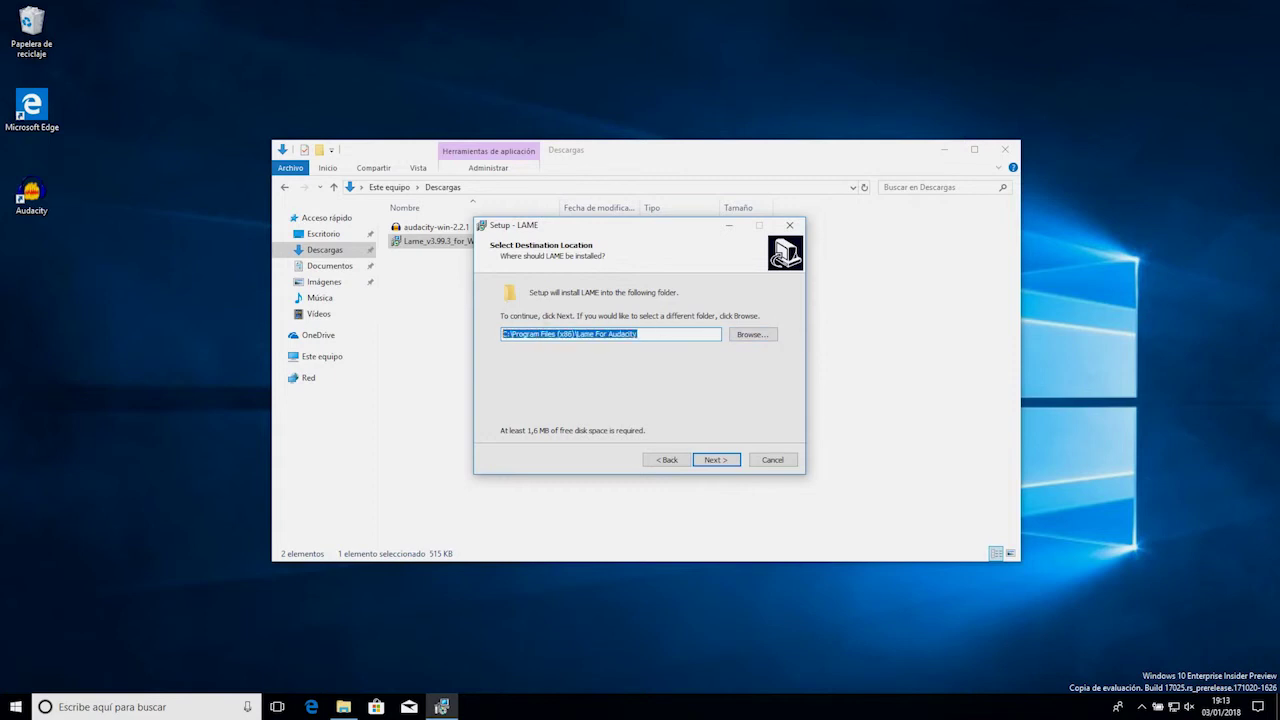
{"action": "left_click", "coordinate": [502, 334]}
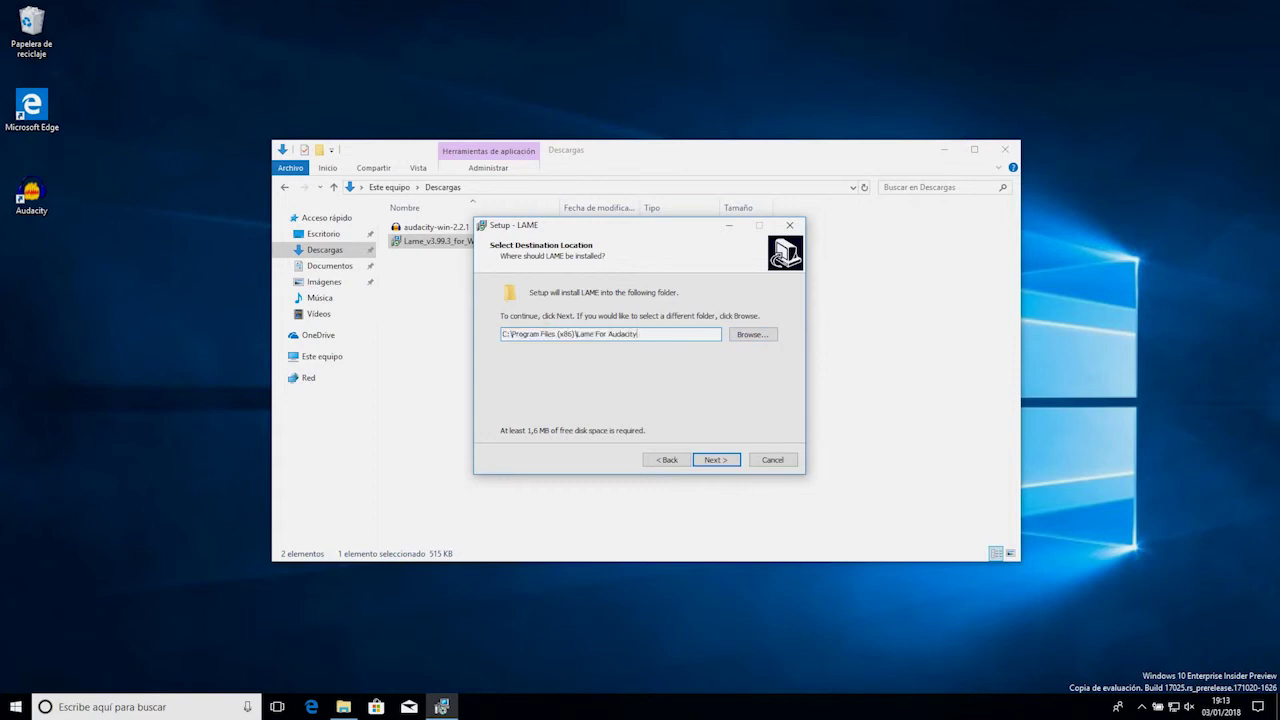
{"action": "left_click", "coordinate": [752, 336]}
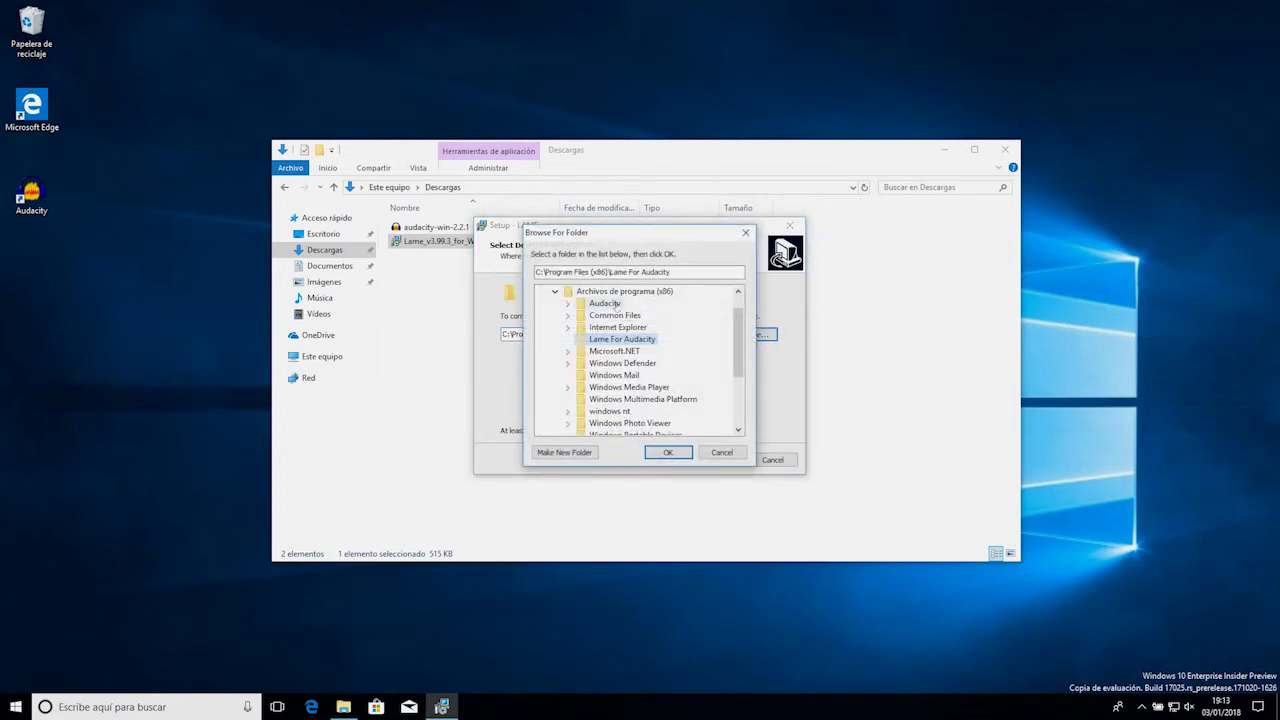
{"action": "left_click", "coordinate": [605, 303]}
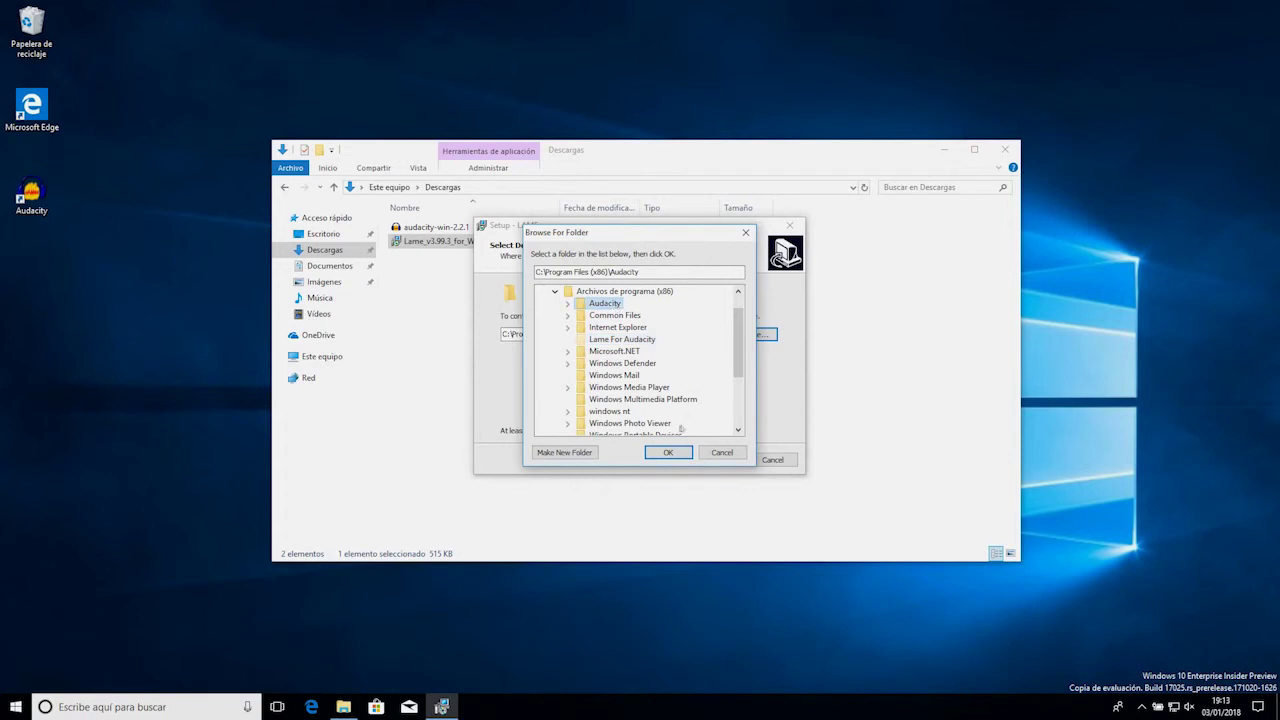
{"action": "left_click", "coordinate": [669, 453]}
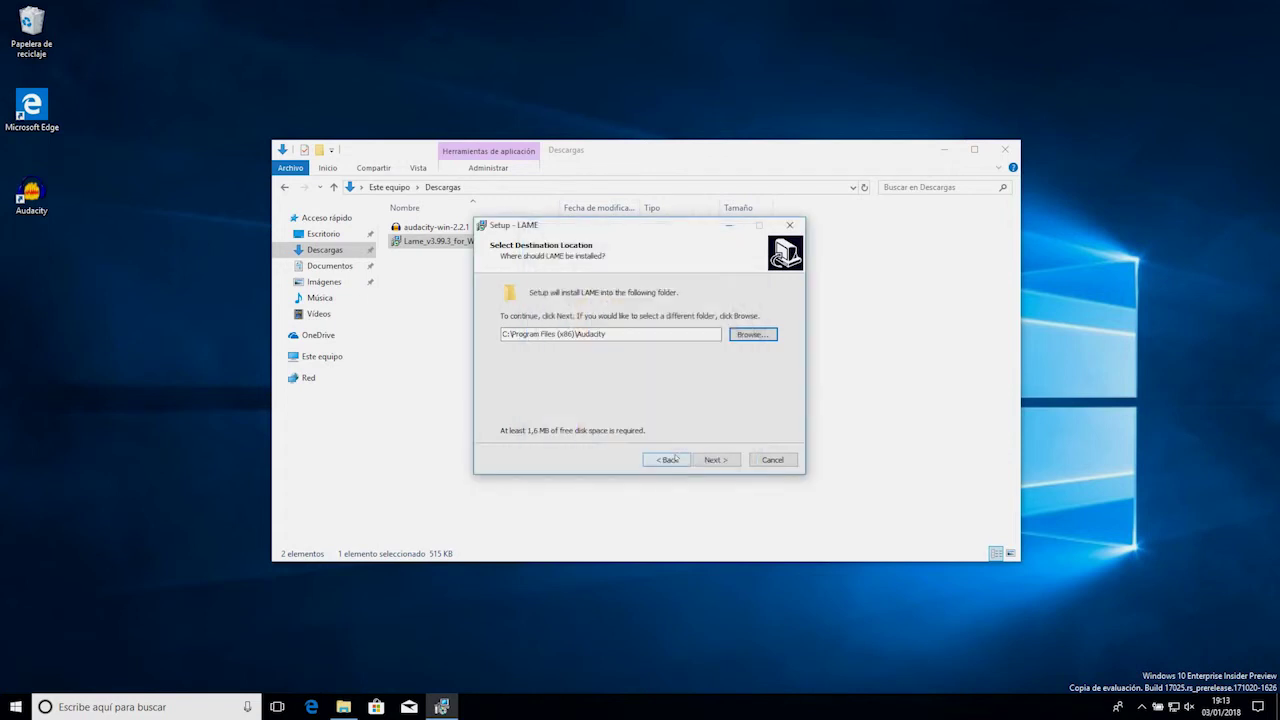
Step: Install LAME into the chosen folder and finish its setup wizard
{"action": "left_click", "coordinate": [722, 462]}
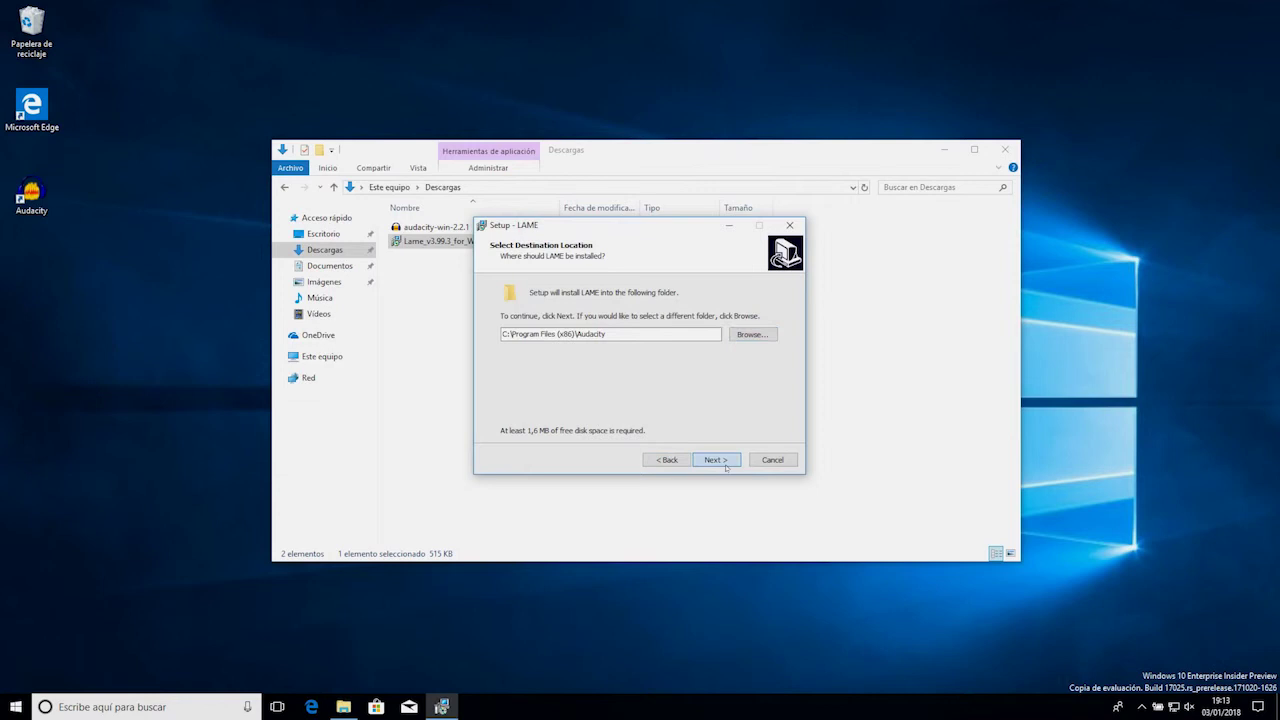
{"action": "left_click", "coordinate": [716, 460]}
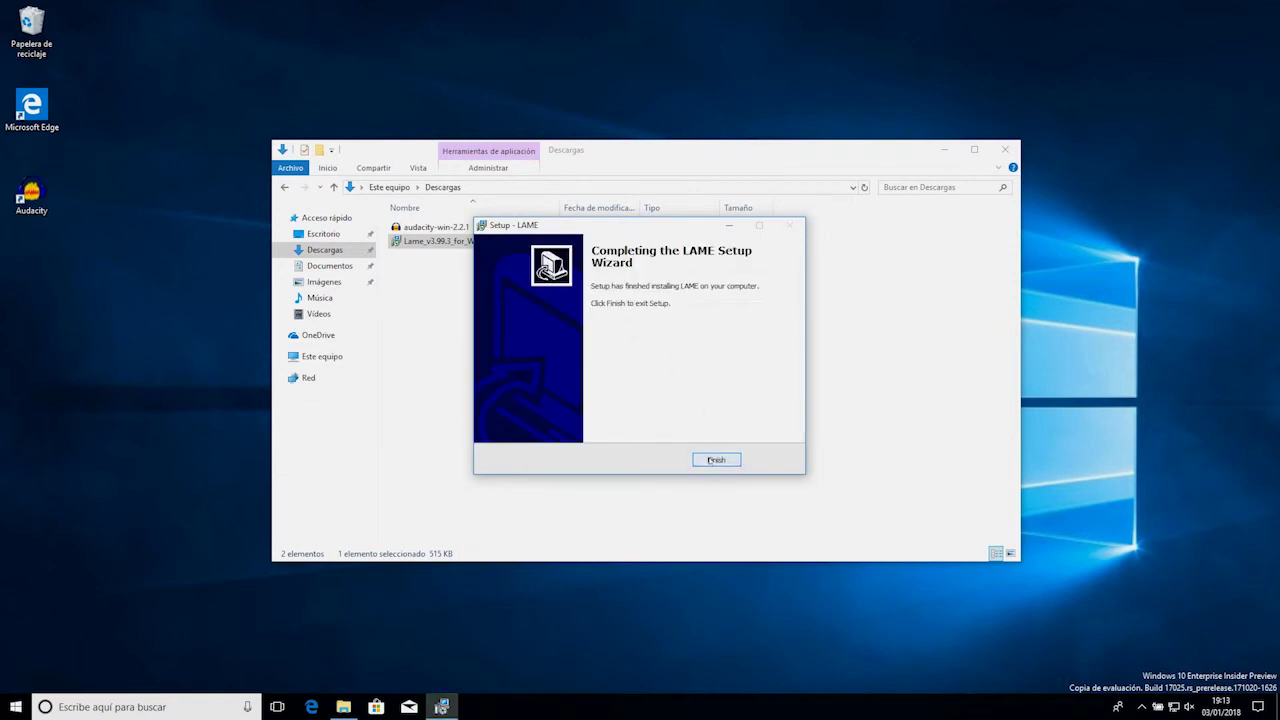
{"action": "left_click", "coordinate": [715, 461]}
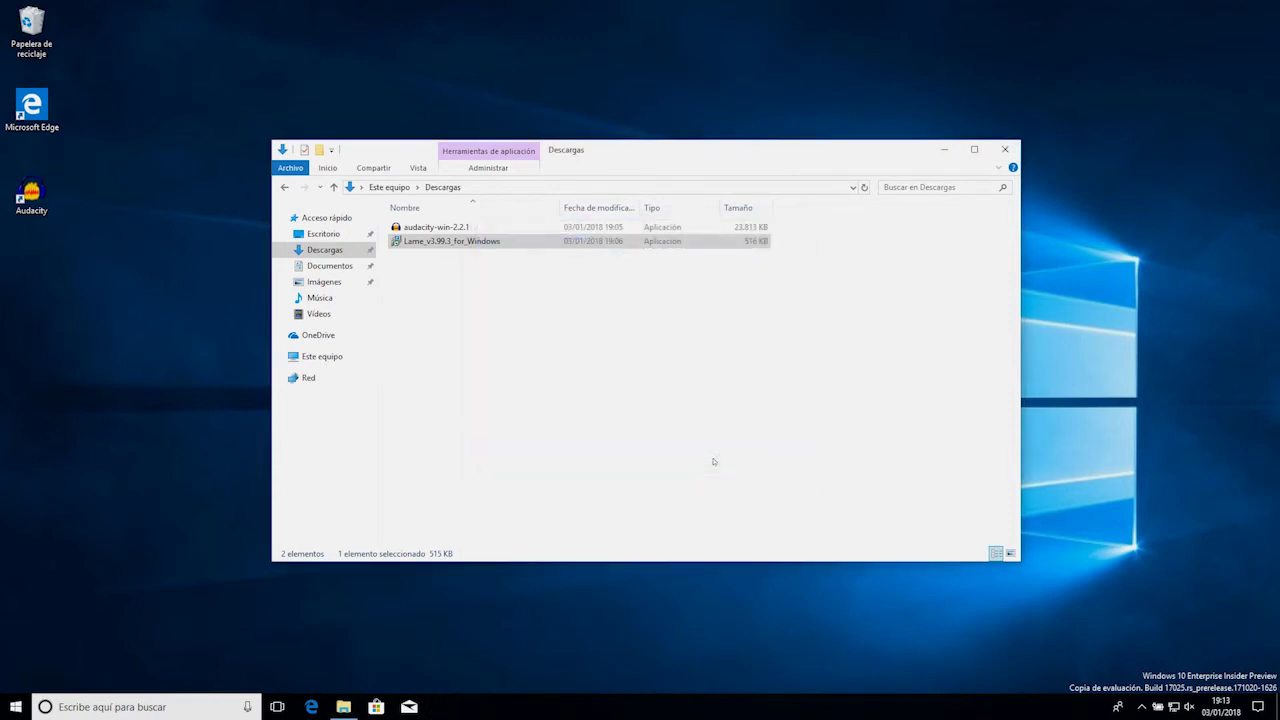
Step: Minimise the Descargas window, move the Audacity shortcut to the middle of the desktop and open Audacity from it
{"action": "left_click", "coordinate": [943, 152]}
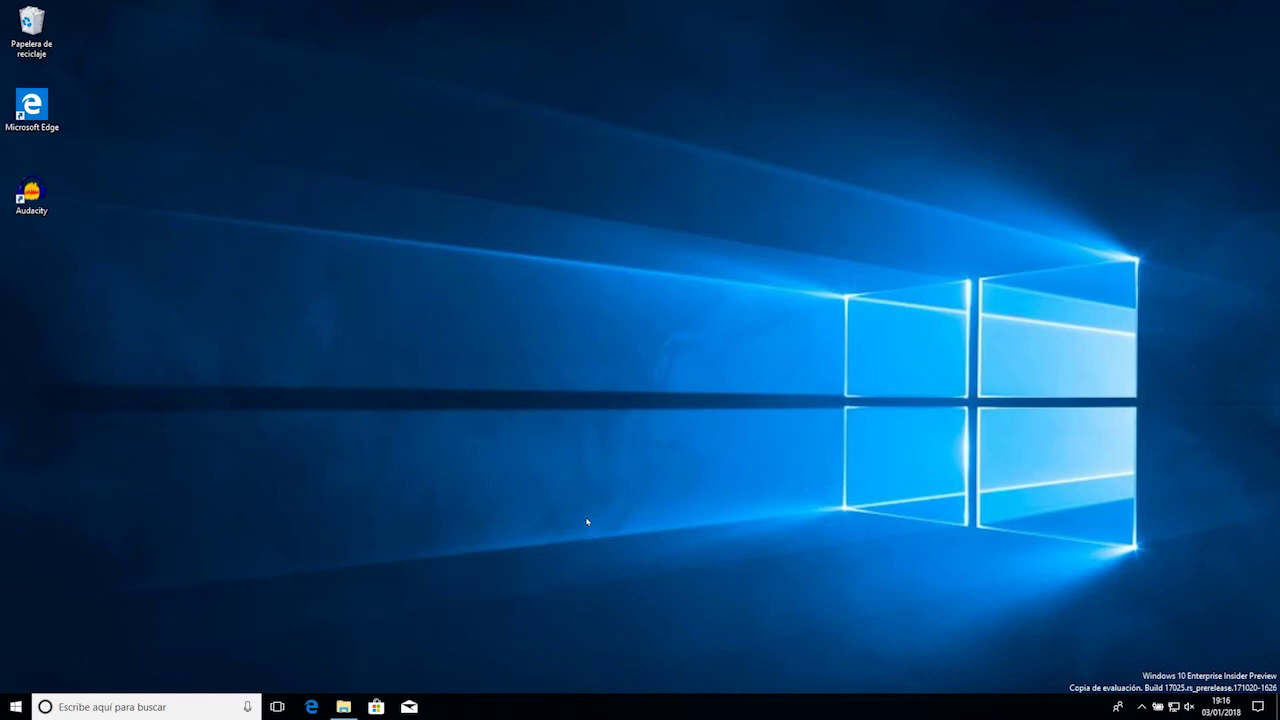
{"action": "left_click_drag", "start_coordinate": [31, 212], "coordinate": [641, 319]}
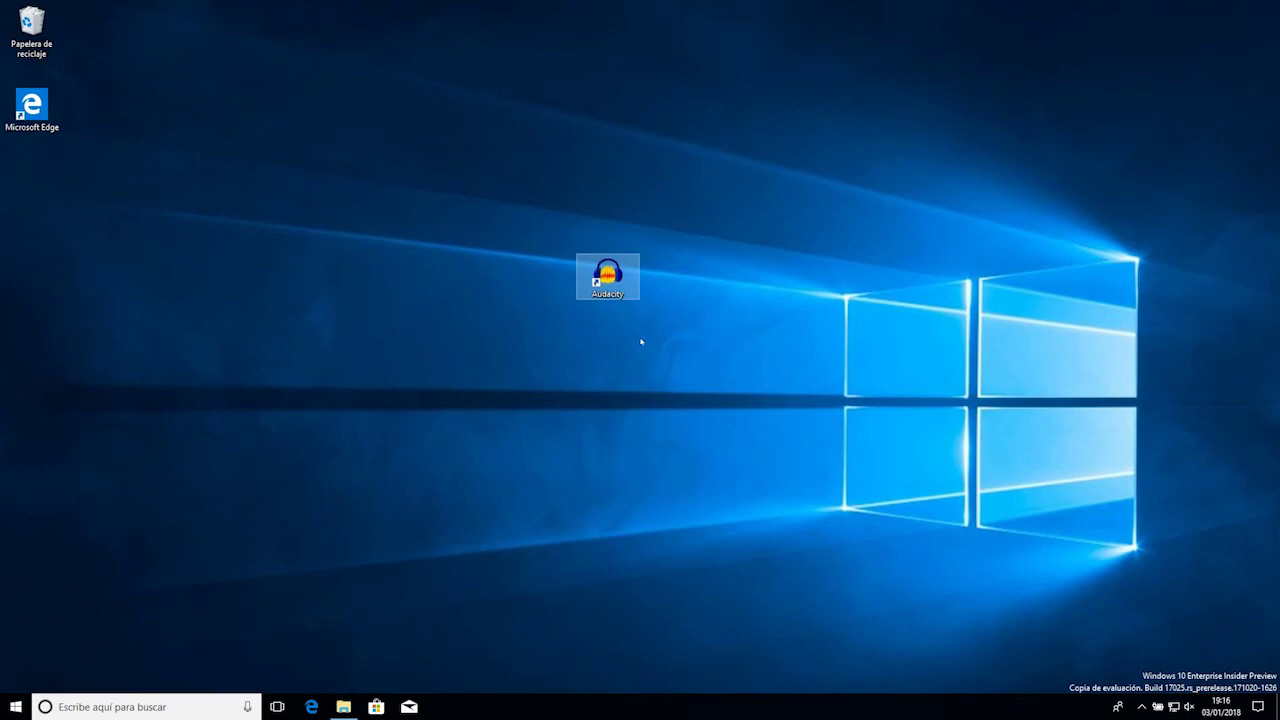
{"action": "left_click", "coordinate": [641, 342]}
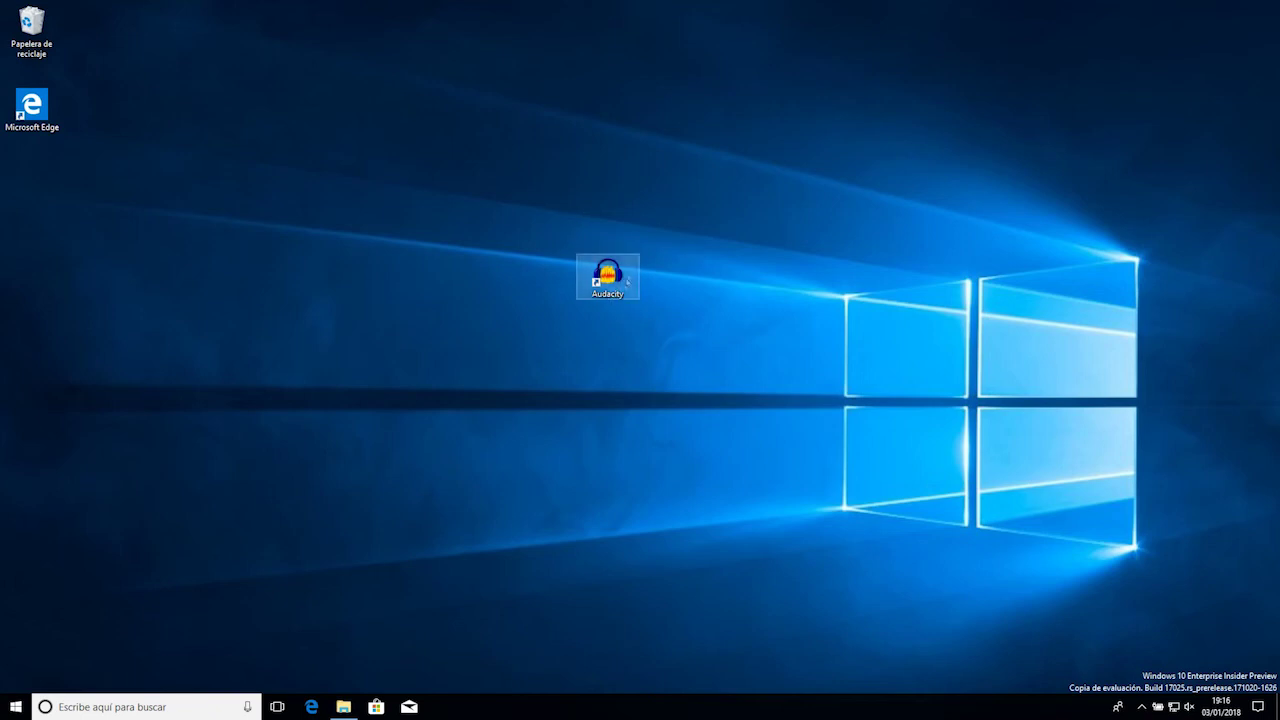
{"action": "left_click_drag", "start_coordinate": [610, 272], "coordinate": [612, 357]}
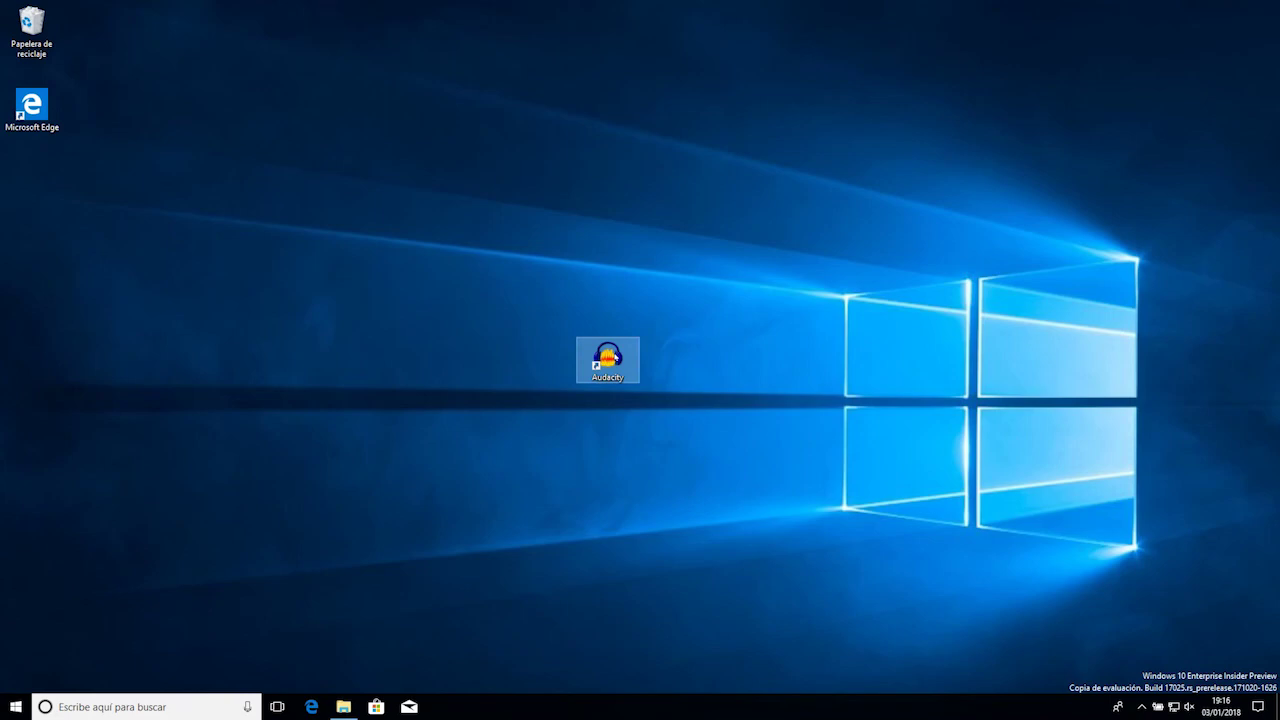
{"action": "double_click", "coordinate": [612, 357]}
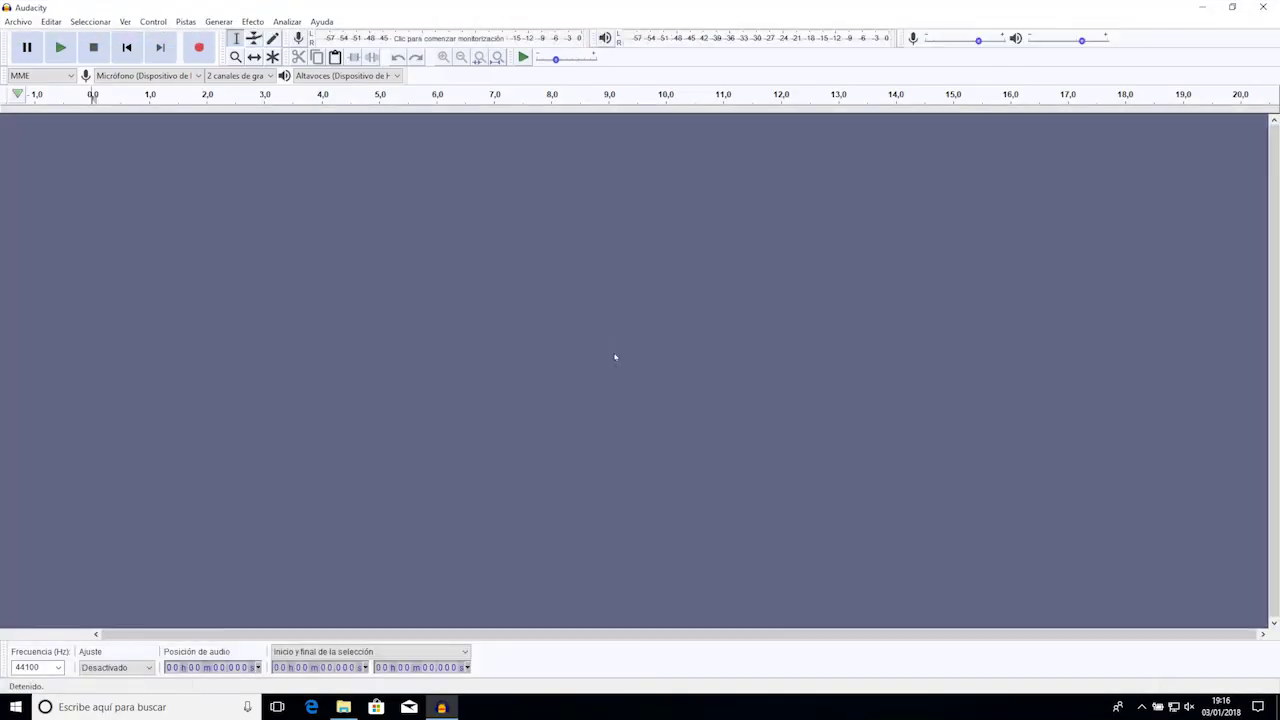